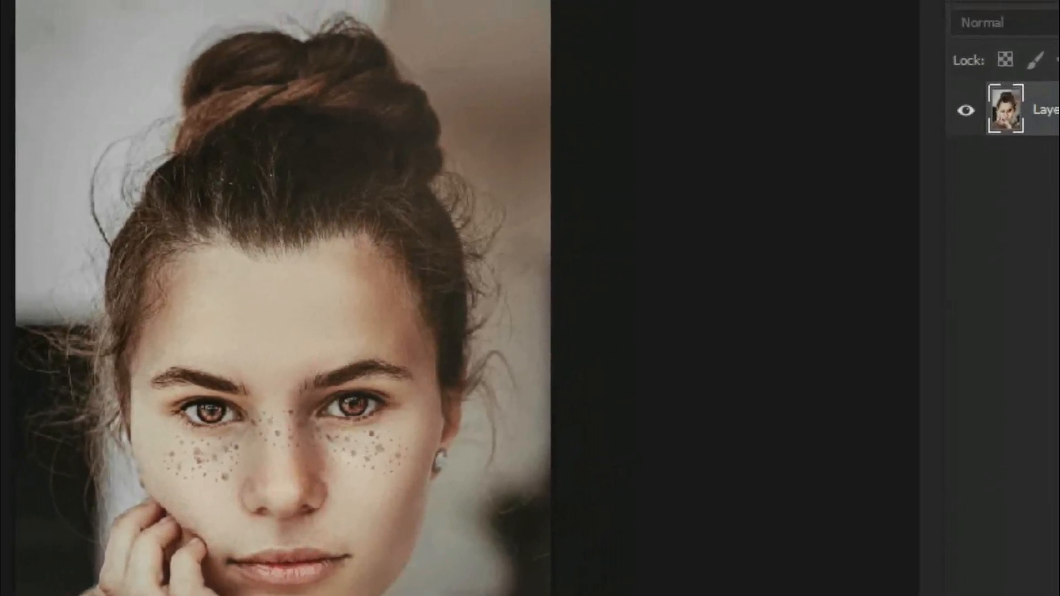
Step: Duplicate the portrait's Layer 0, keeping the default name for the copy
right_click(1046, 111)
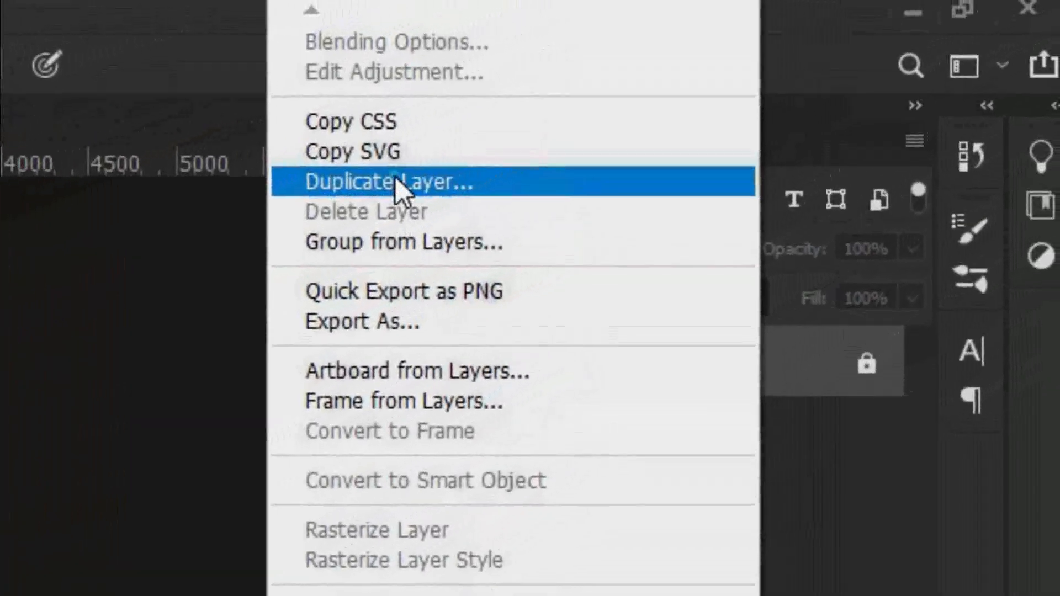
left_click(395, 181)
key("Return")
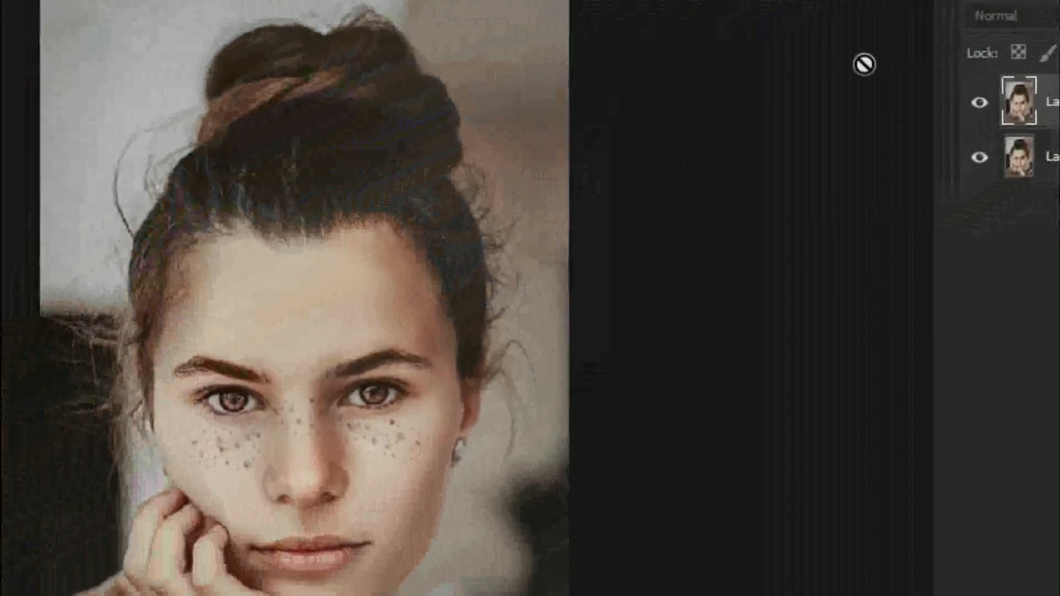
left_click(965, 166)
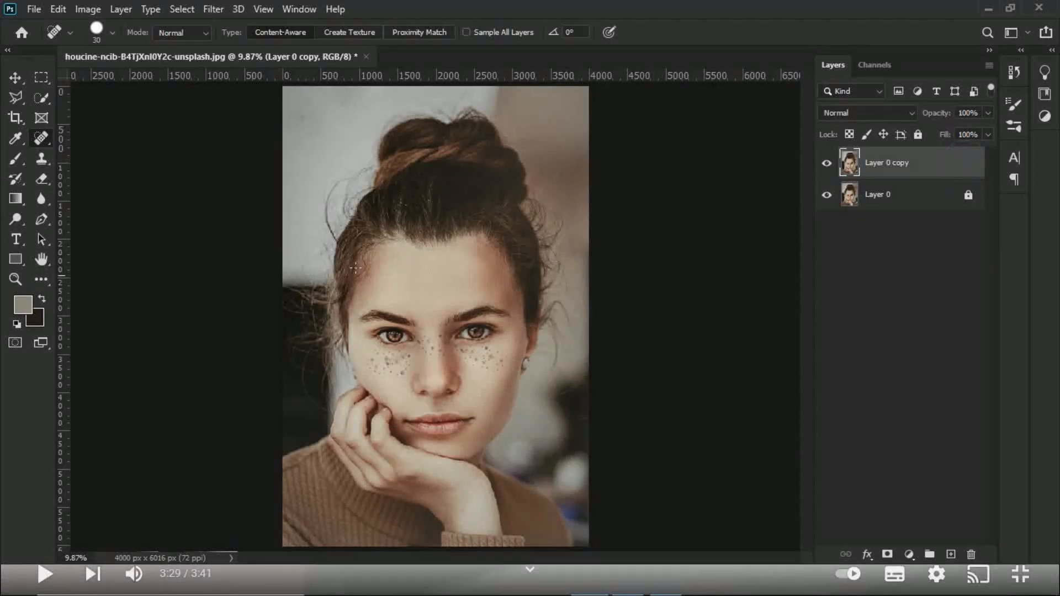
Step: Remove the small freckles along the lower edge of the image-left cheek using the Spot Healing Brush at size 40
key("z")
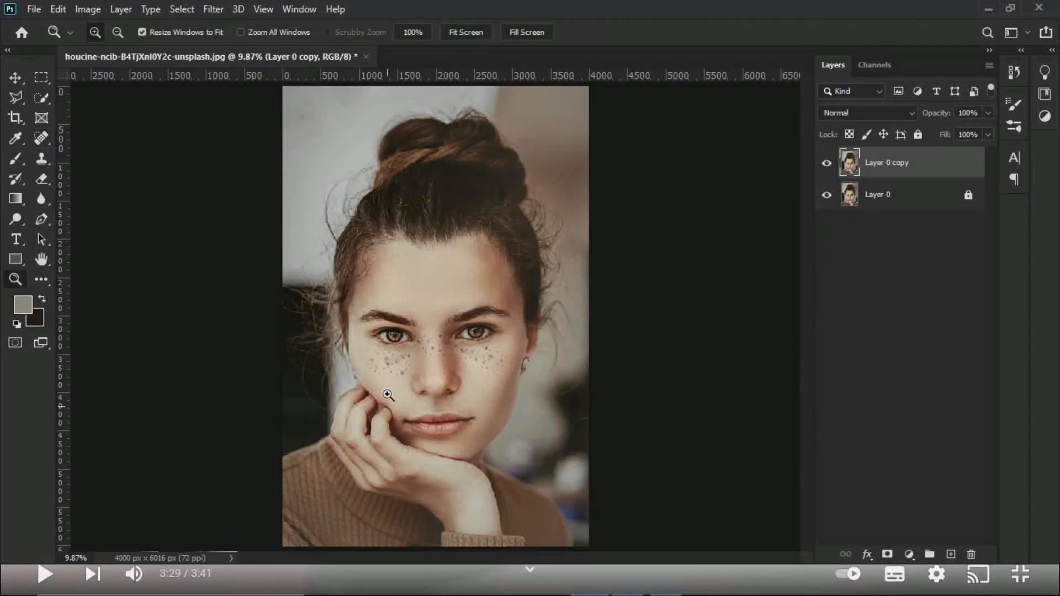
left_click(391, 368)
left_click(391, 368)
left_click(391, 367)
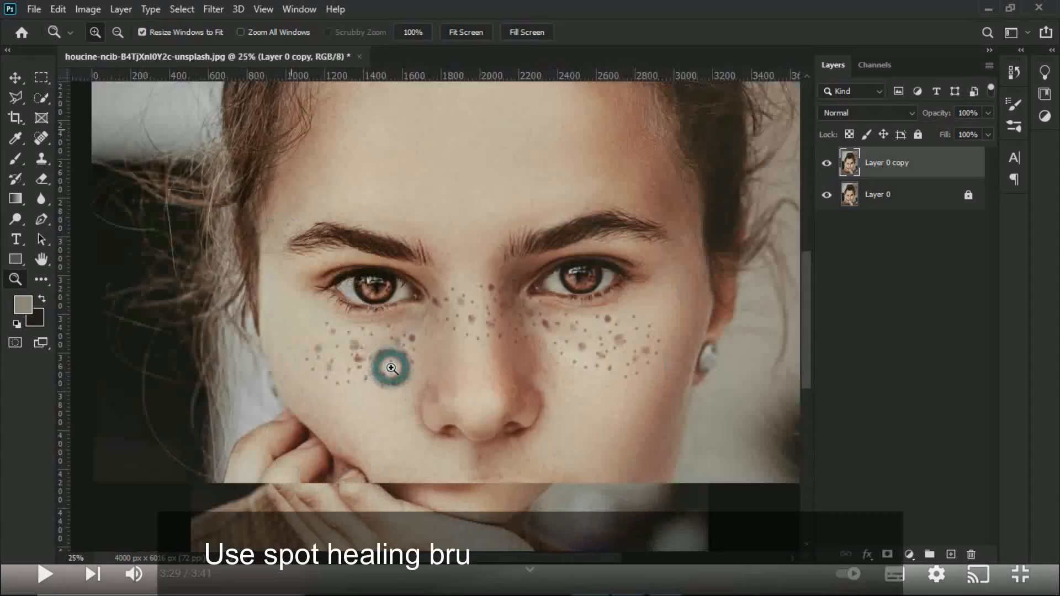
left_click(391, 368)
left_click(391, 367)
left_click(390, 366)
key("j")
left_click(169, 343)
left_click(182, 370)
left_click(218, 394)
left_click(247, 409)
left_click(277, 405)
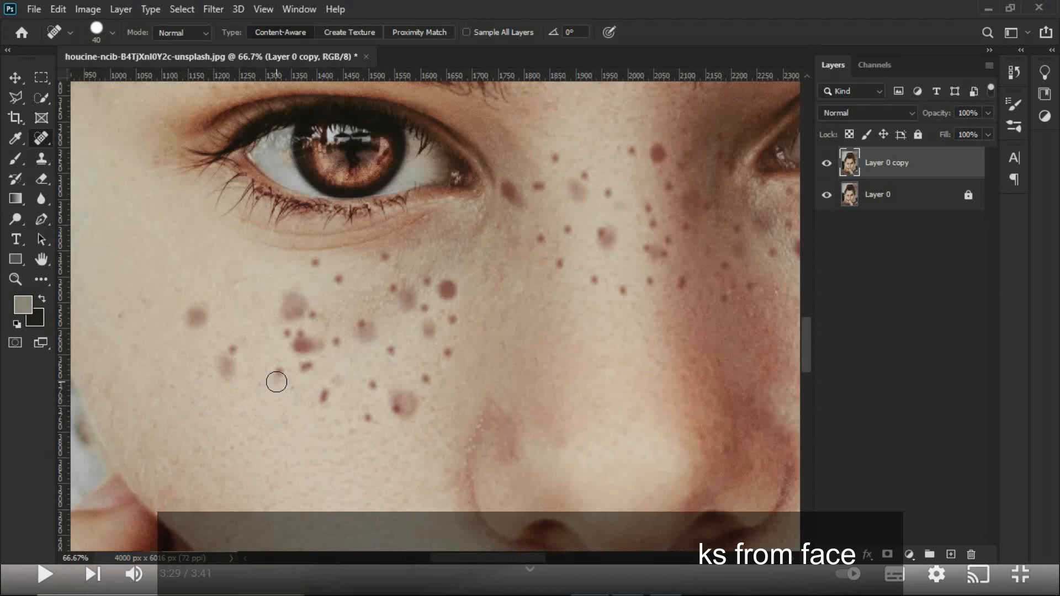
left_click(278, 373)
left_click(306, 367)
left_click(398, 409)
left_click(426, 378)
left_click(448, 353)
Step: Enlarge the healing brush and remove the dark spots on the inner part of the image-left cheek, beside the nose
key("]")
left_click(453, 319)
left_click(447, 291)
left_click(445, 289)
left_click(429, 330)
left_click(427, 309)
left_click(427, 281)
Step: Reduce the healing brush to size 30 and remove the freckles just below the image-left eye and at the cheek's centre
key("[")
key("[")
key("[")
left_click(384, 258)
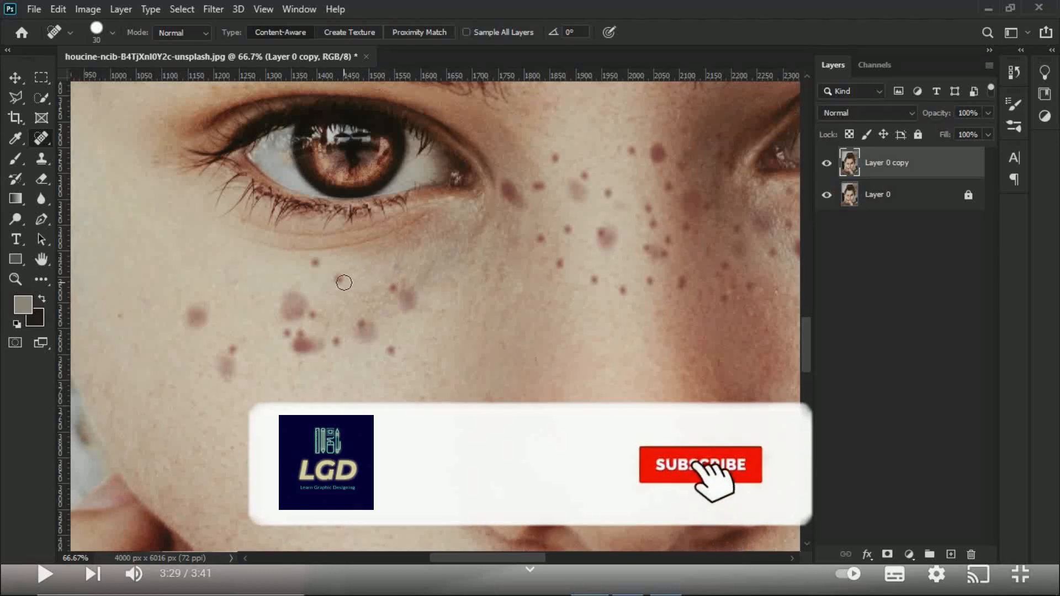
left_click(339, 280)
left_click(314, 261)
left_click(389, 351)
left_click(334, 340)
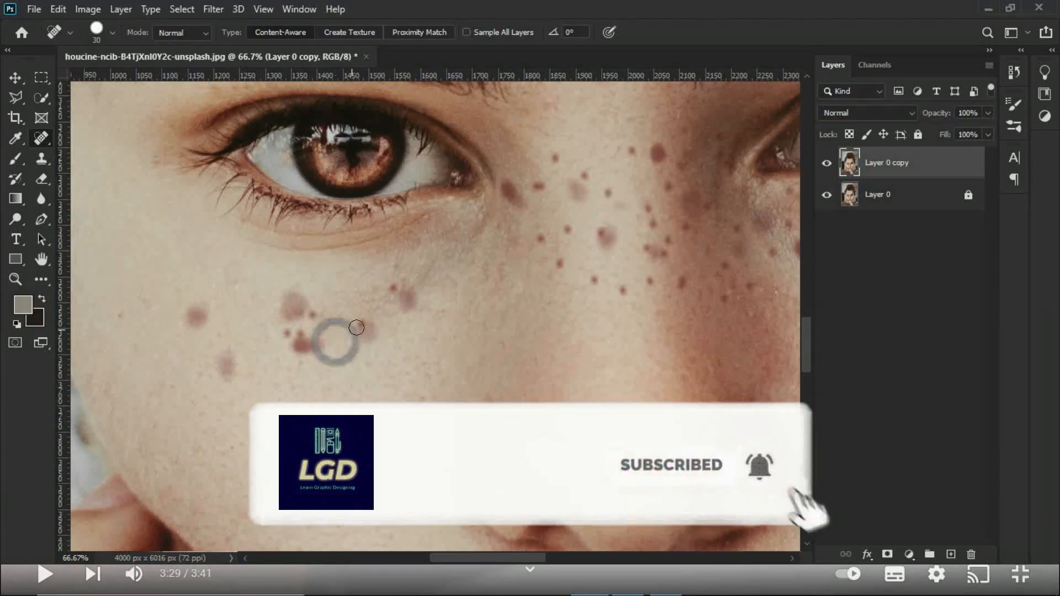
left_click(363, 327)
left_click_drag(412, 308, 403, 295)
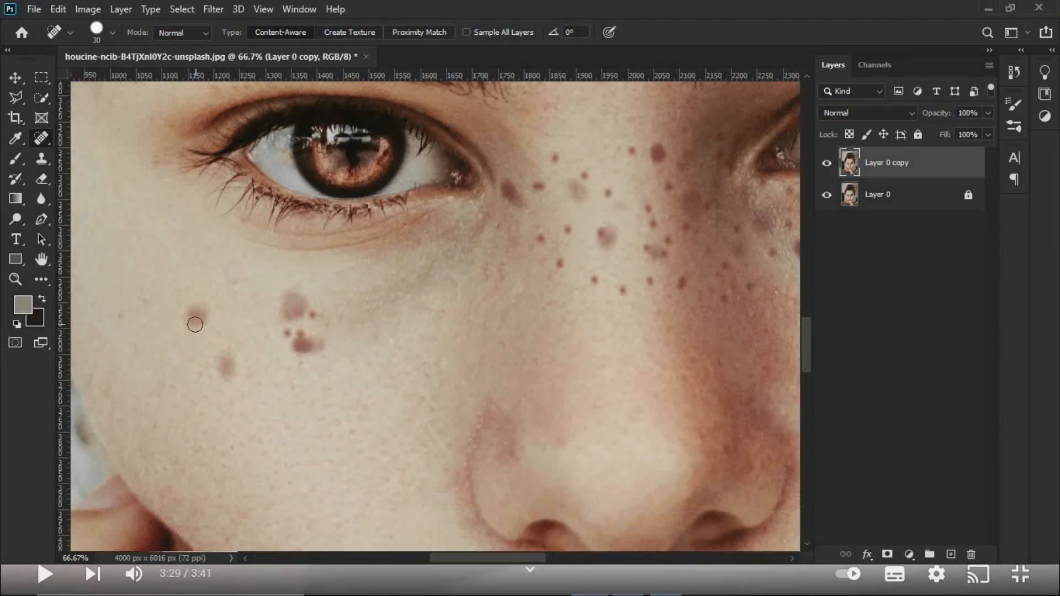
Step: Heal the last large spots on the outer and middle part of the image-left cheek
left_click(226, 368)
left_click(285, 333)
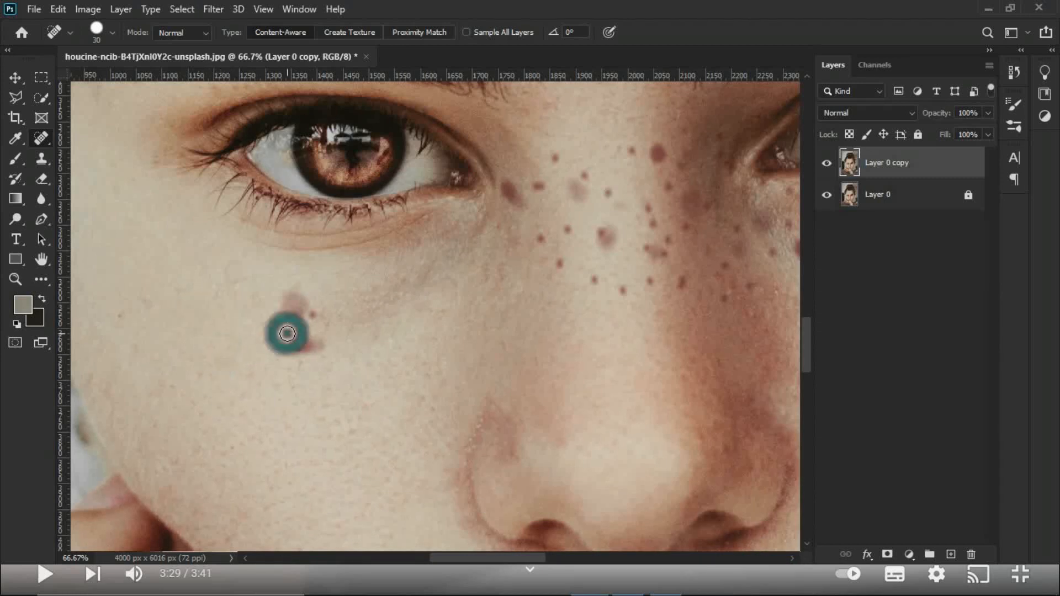
left_click(297, 304)
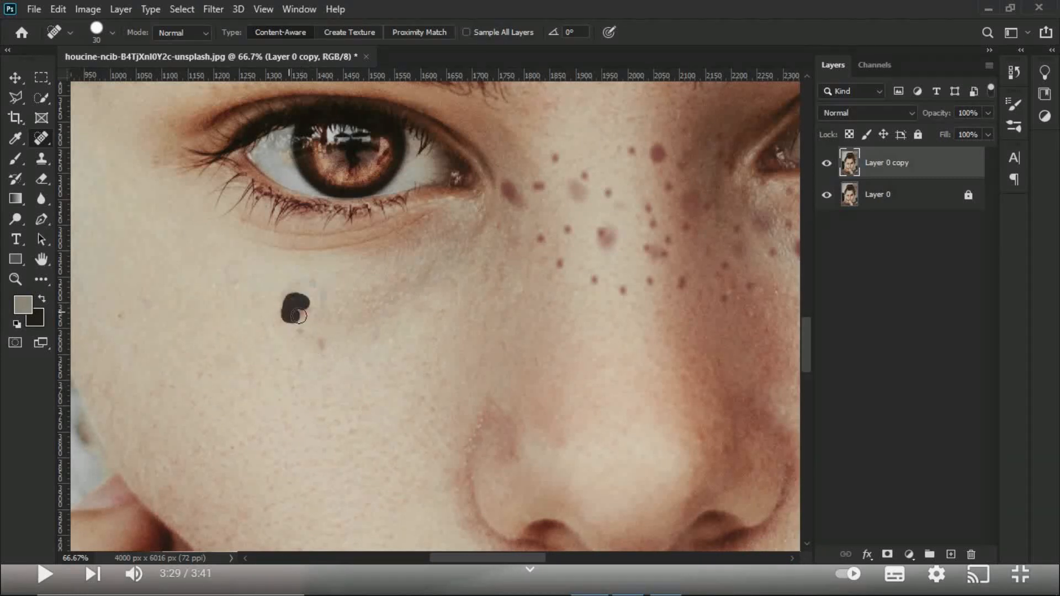
left_click(307, 354)
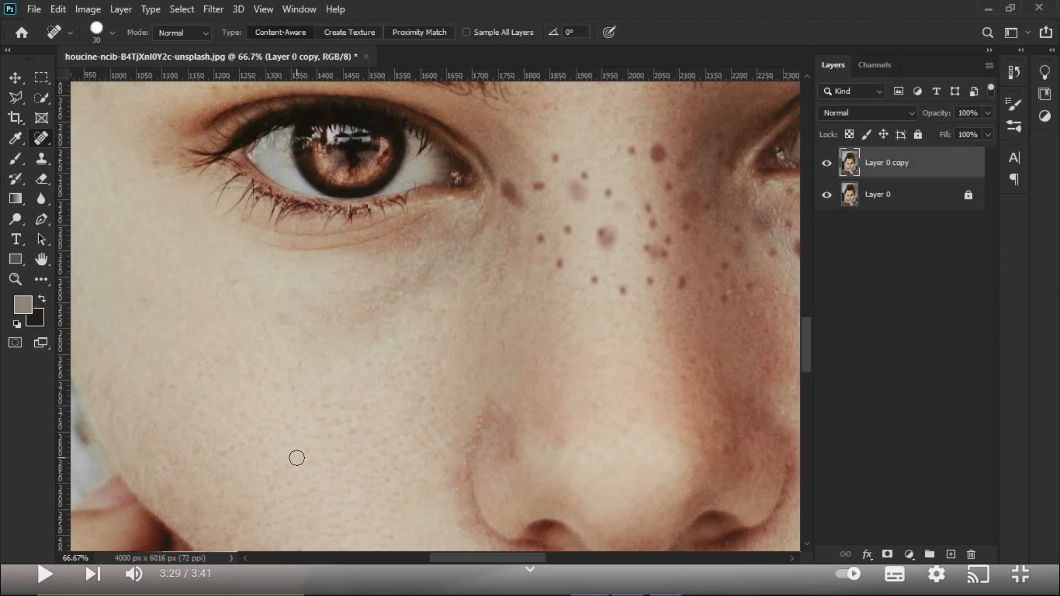
left_click(438, 288)
Step: Compare the whole portrait before and after retouching by toggling the visibility of Layer 0 copy
key("ctrl+0")
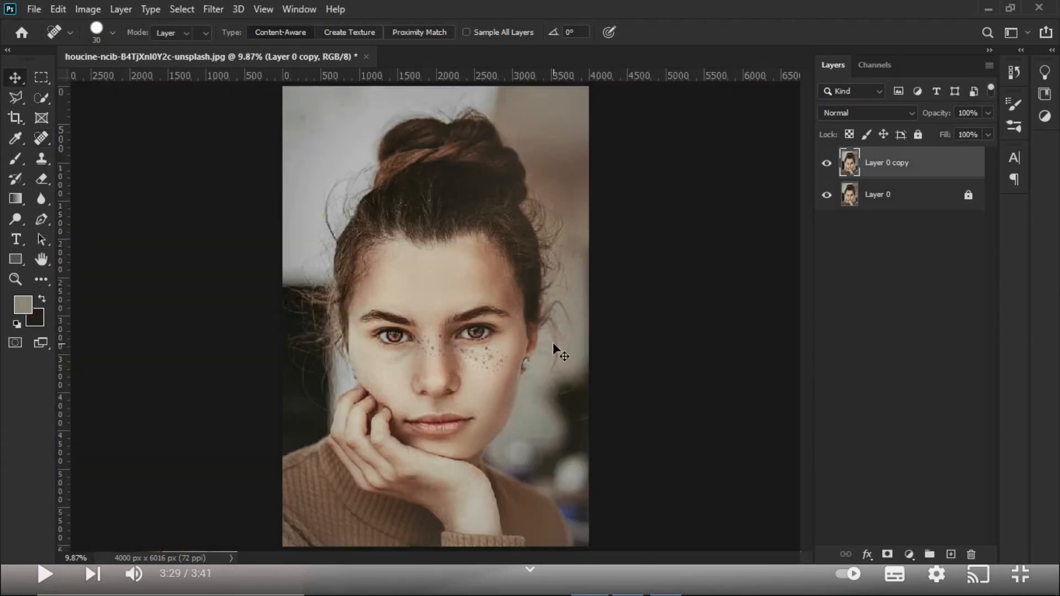
key("v")
left_click(826, 164)
left_click(826, 164)
Step: Remove the small freckles scattered over the bridge of the nose with the Spot Healing Brush
key("z")
left_click(436, 350)
left_click(436, 349)
left_click(435, 350)
left_click(436, 350)
key("j")
left_click(426, 270)
left_click(420, 305)
left_click(463, 299)
left_click(449, 315)
left_click(452, 326)
left_click(410, 369)
left_click(383, 359)
left_click(390, 332)
left_click(370, 338)
left_click(368, 301)
Step: Heal the remaining larger spots on the nose bridge between the eyes
key("z")
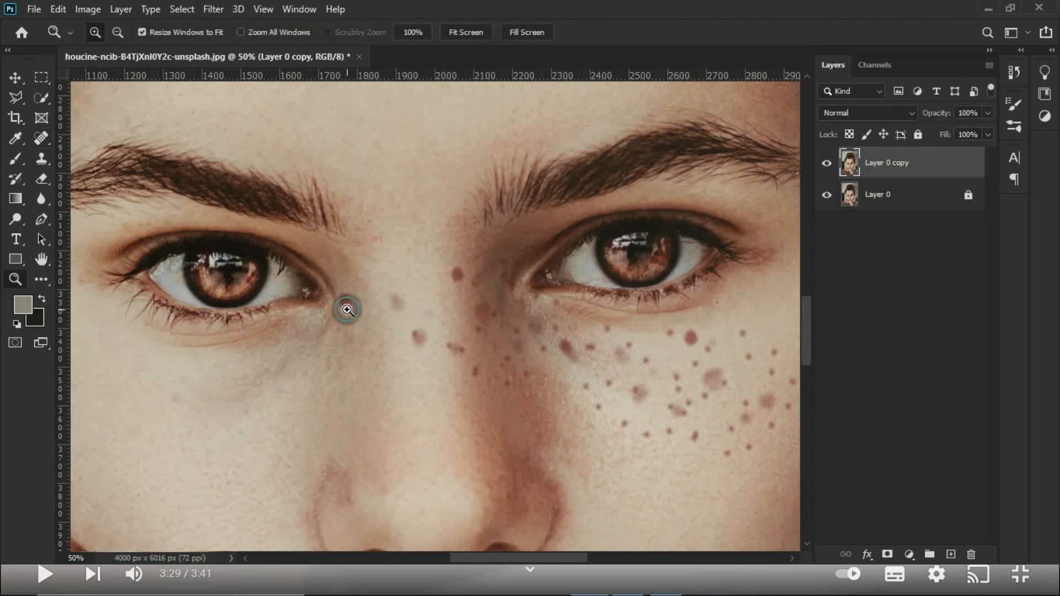
triple_click(347, 310)
key("j")
left_click_drag(332, 269, 378, 333)
left_click_drag(541, 271, 580, 307)
left_click_drag(335, 243, 392, 325)
mouse_move(619, 413)
left_mouse_down()
mouse_move(667, 435)
mouse_move(636, 414)
left_mouse_up()
Step: Remove the freckles along the lower edge of the image-right cheek with the Spot Healing Brush
key("z")
left_click(640, 375, "alt")
left_click(639, 374, "alt")
key("j")
left_click(690, 305)
mouse_move(653, 359)
left_mouse_down()
mouse_move(688, 406)
mouse_move(542, 371)
mouse_move(531, 422)
left_mouse_up()
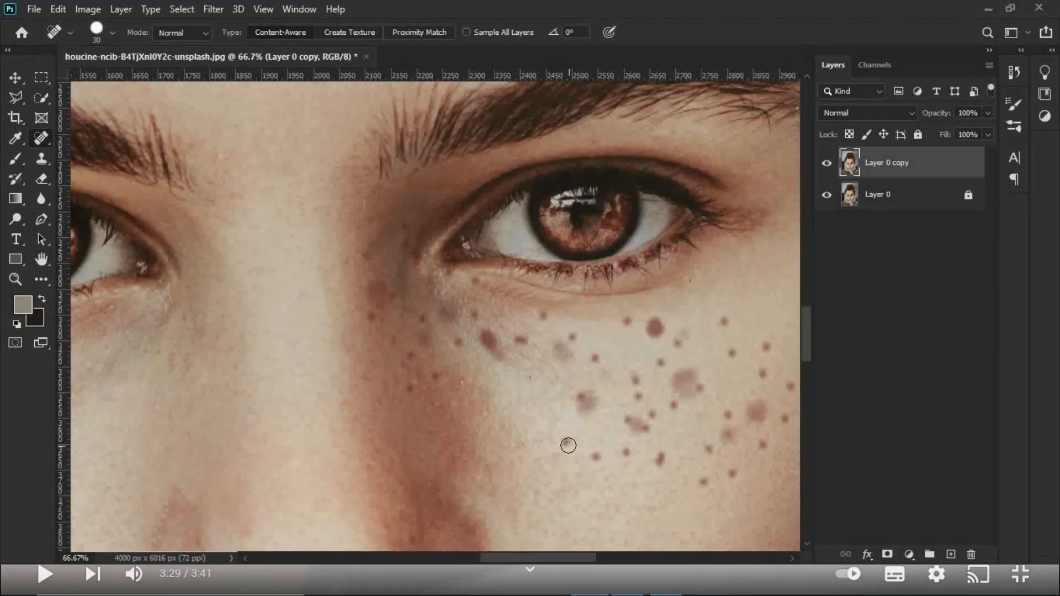
left_click(626, 452)
left_click(660, 458)
left_click(709, 454)
left_click(727, 416)
Step: Remove the freckles on the outer part of the image-right cheek, enlarging the healing brush for the bigger spot and reducing it again
key("bracketright")
key("bracketright")
key("bracketright")
left_click(726, 436)
key("bracketleft")
key("bracketleft")
left_click(762, 448)
left_click(784, 418)
left_click(790, 387)
left_click(762, 347)
left_click(762, 376)
left_click(731, 353)
left_click(724, 321)
Step: Heal the large and small spots in the middle of the image-right cheek, directly below the eye
left_click(756, 410)
left_click(663, 365)
left_click(700, 387)
left_click_drag(682, 377, 675, 407)
left_click_drag(658, 334, 624, 317)
left_click(657, 332)
left_click(592, 360)
mouse_move(585, 399)
left_mouse_down()
mouse_move(588, 378)
mouse_move(587, 395)
mouse_move(650, 419)
mouse_move(640, 425)
left_mouse_up()
left_click(584, 406)
Step: Remove the spots beneath the inner corner of the image-right eye with the healing brush at size 30
key("bracketleft")
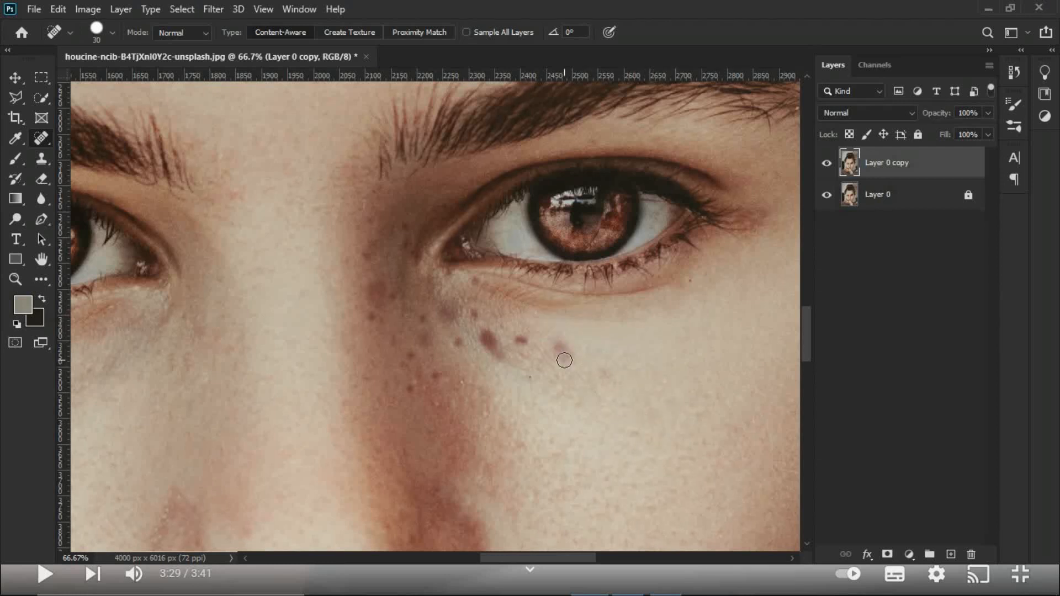
left_click_drag(484, 344, 488, 348)
left_click(476, 310)
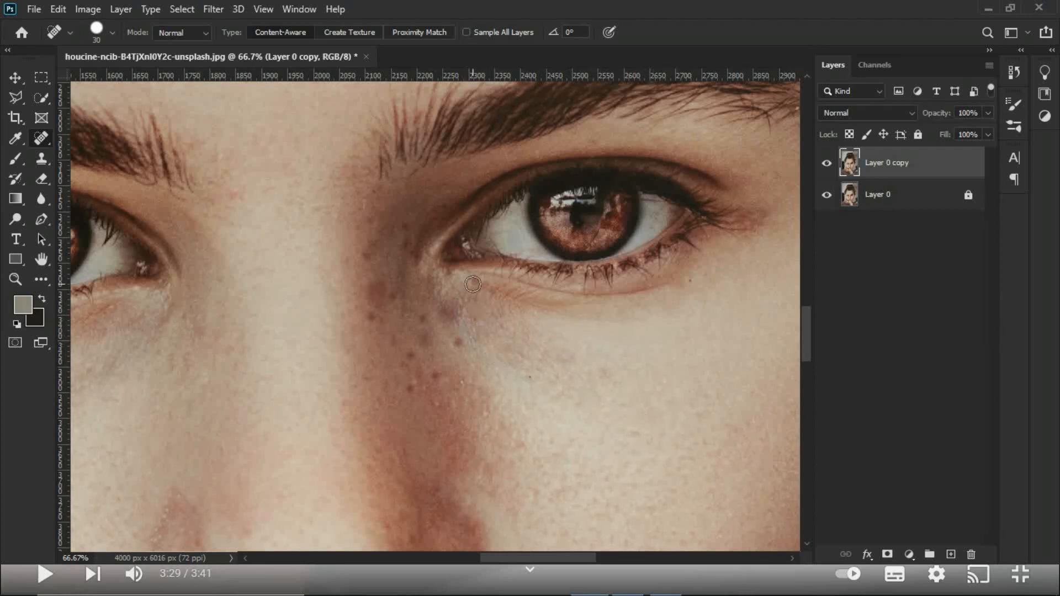
left_click(453, 341)
Step: Clear the remaining freckles from the shaded side of the nose and the adjacent inner eye corner
left_click(371, 319)
left_click(407, 227)
left_click(362, 293)
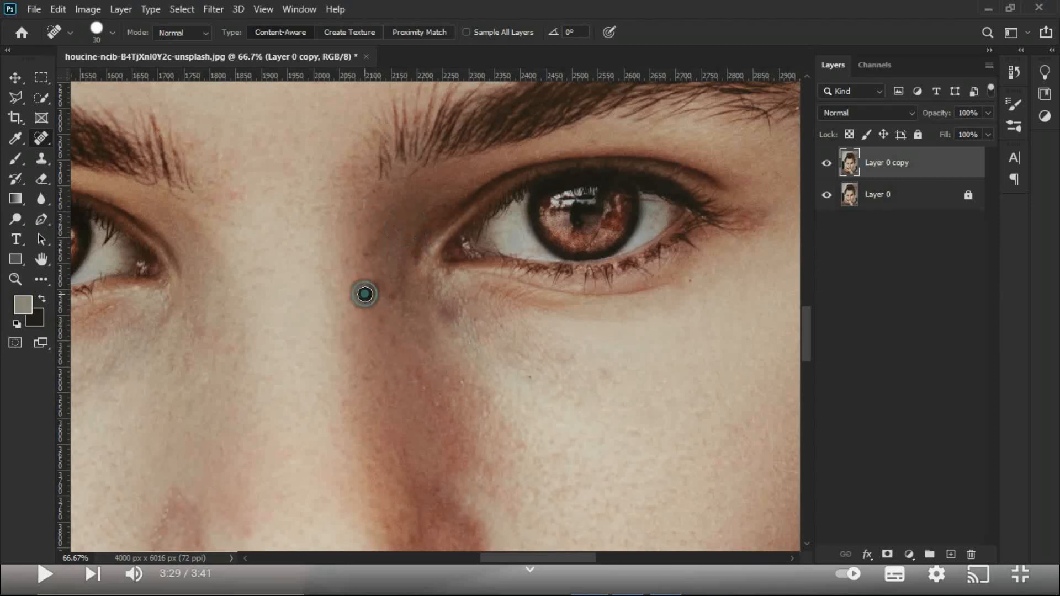
left_click(447, 306)
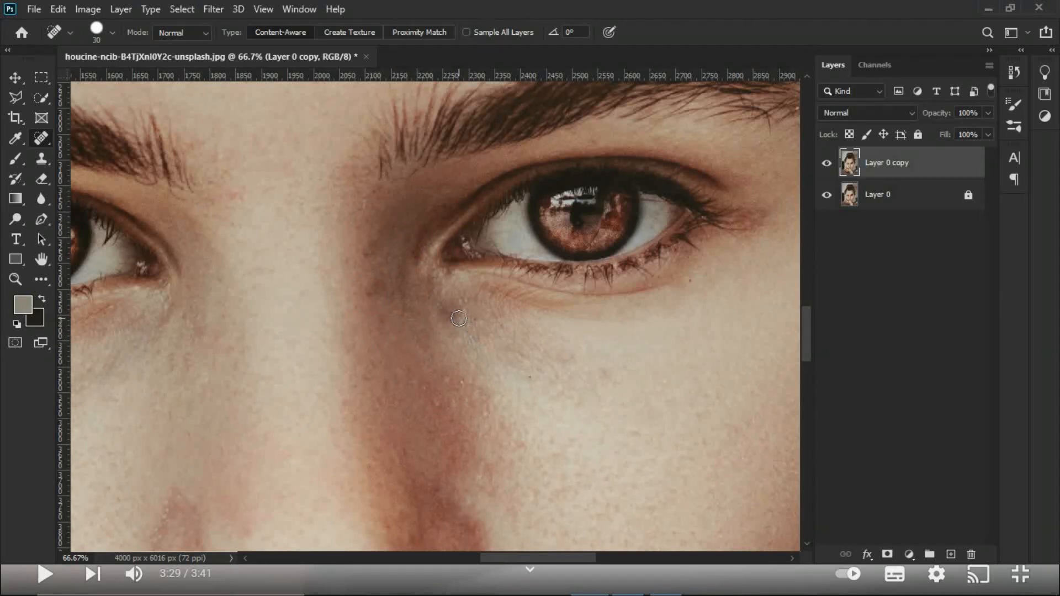
left_click(370, 295)
key("ctrl+0")
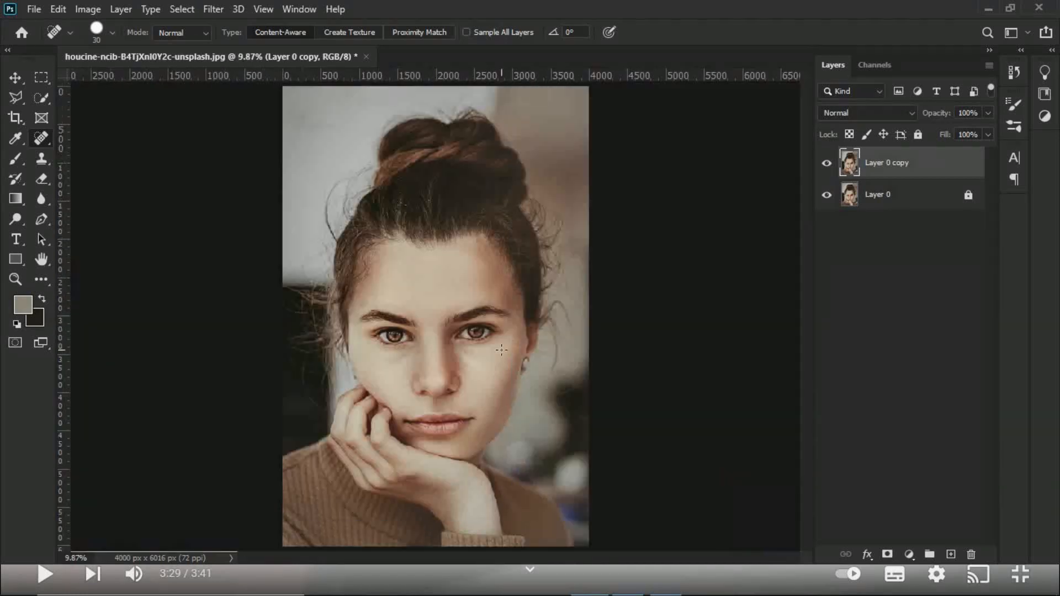
Step: Heal the blemish on the temple just beyond the outer end of the image-right eyebrow
key("z")
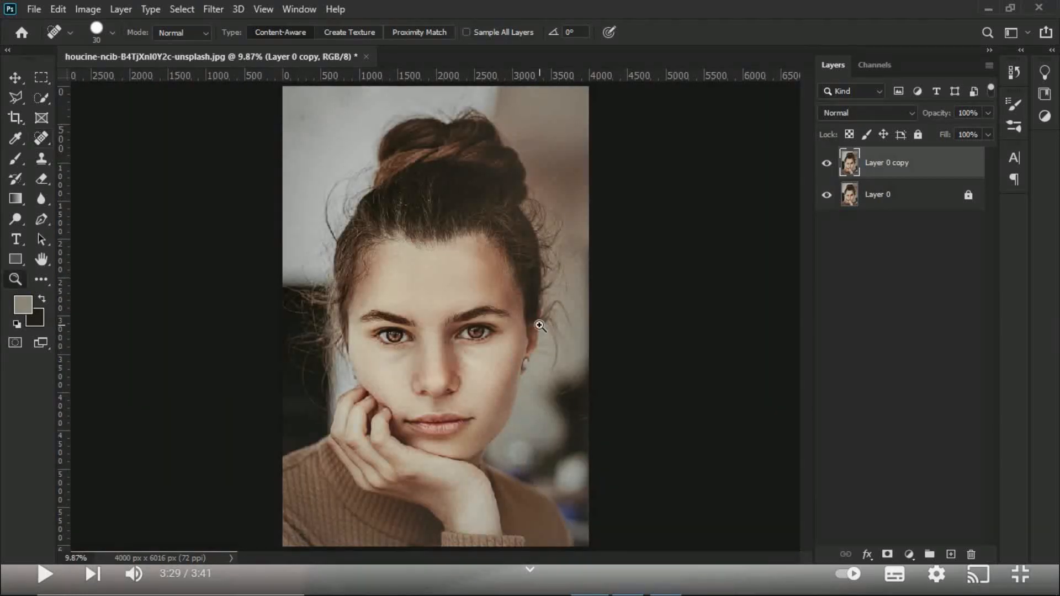
left_click(524, 326)
left_click(522, 337)
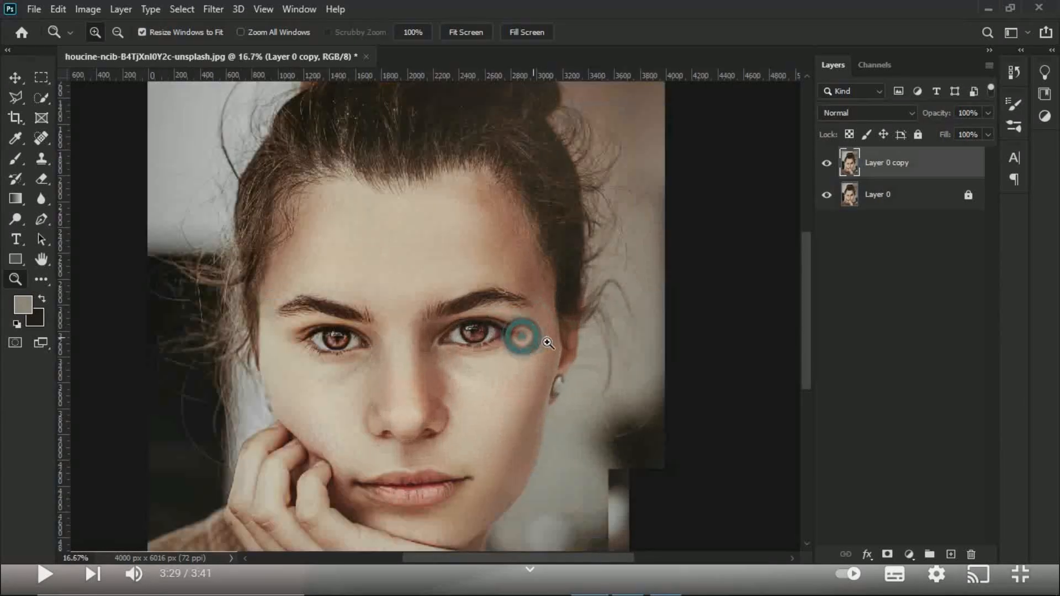
left_click(547, 339)
left_click(546, 290)
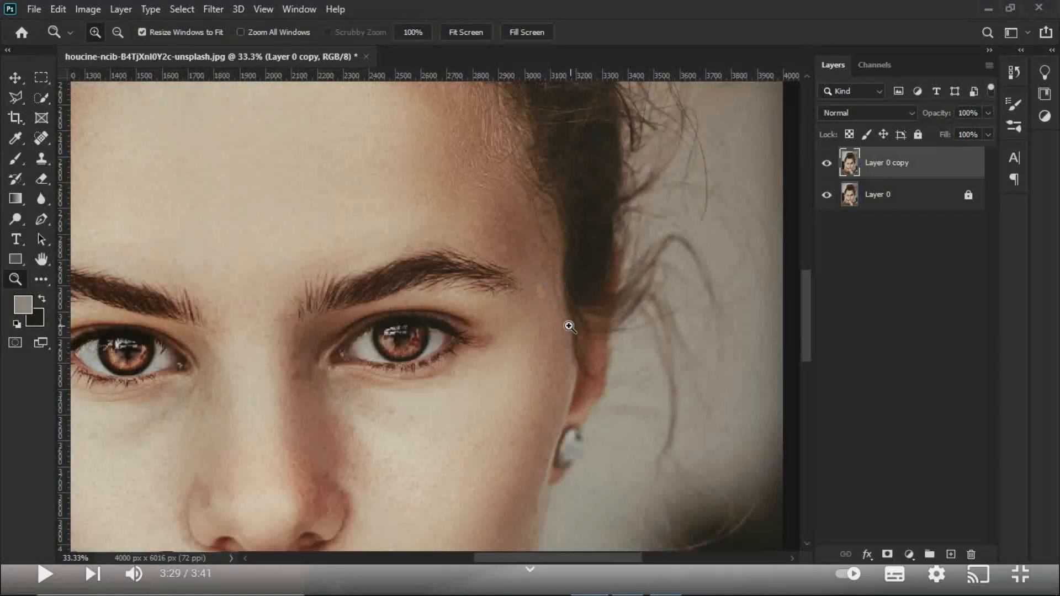
left_click(562, 323)
key("j")
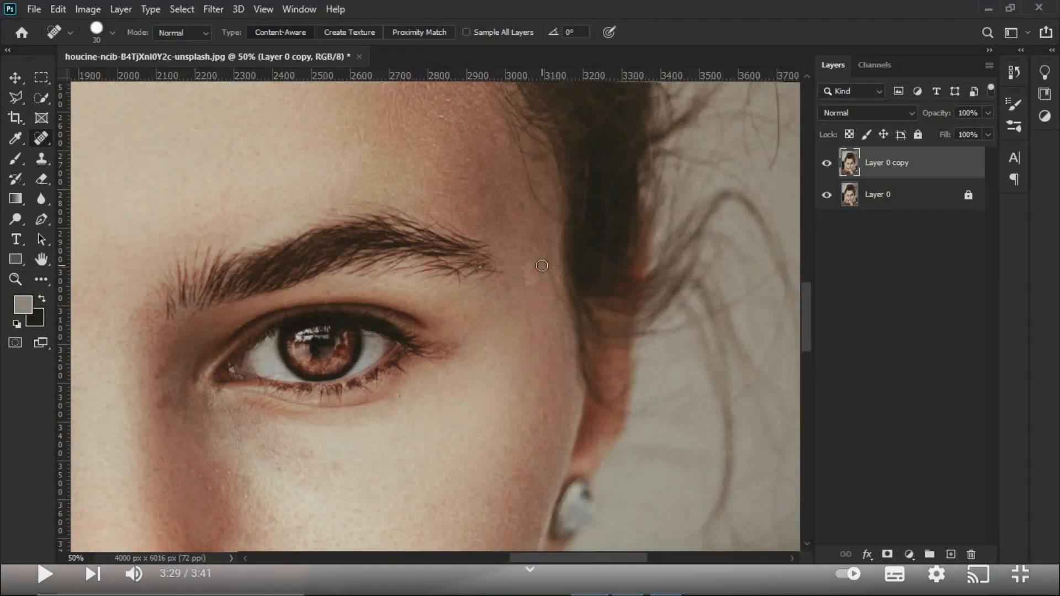
left_click_drag(528, 269, 533, 284)
key("ctrl+0")
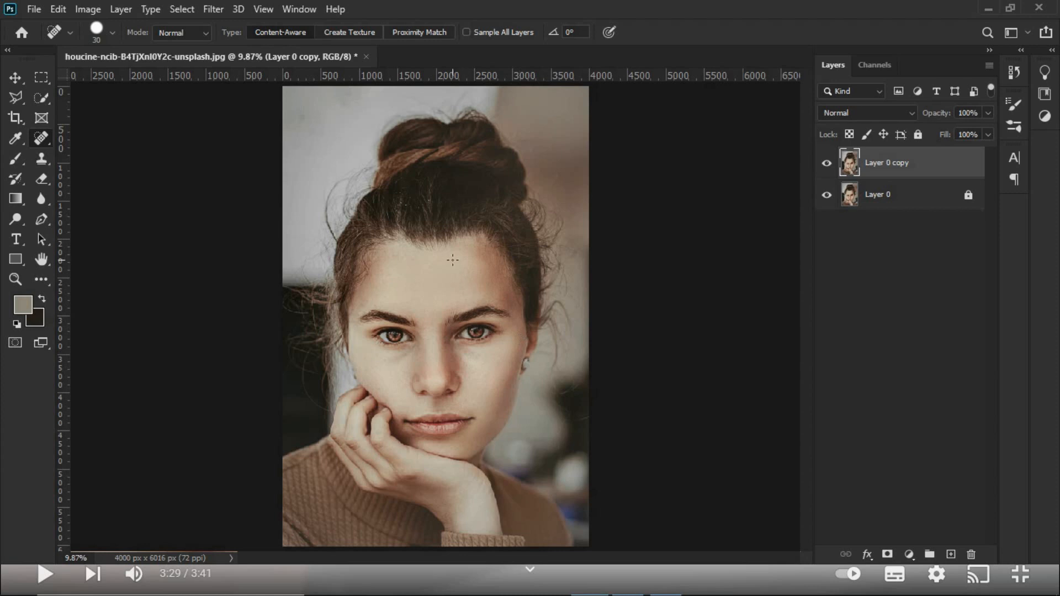
Step: Remove scattered dandruff flakes from the dark hair above the forehead with the Spot Healing Brush at size 15
key("z")
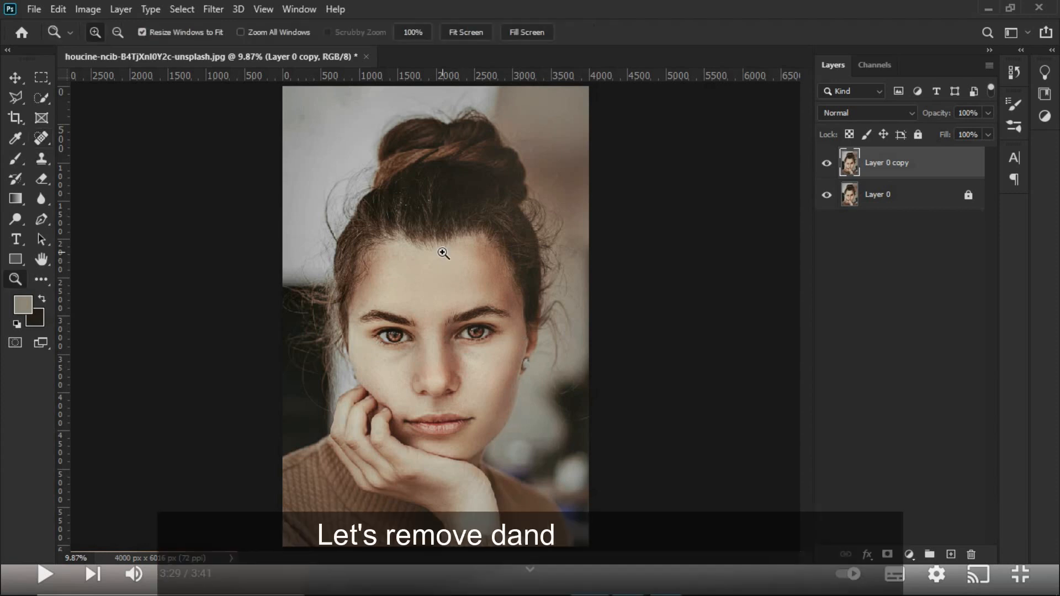
left_click(431, 207)
left_click(414, 184)
left_click(410, 182)
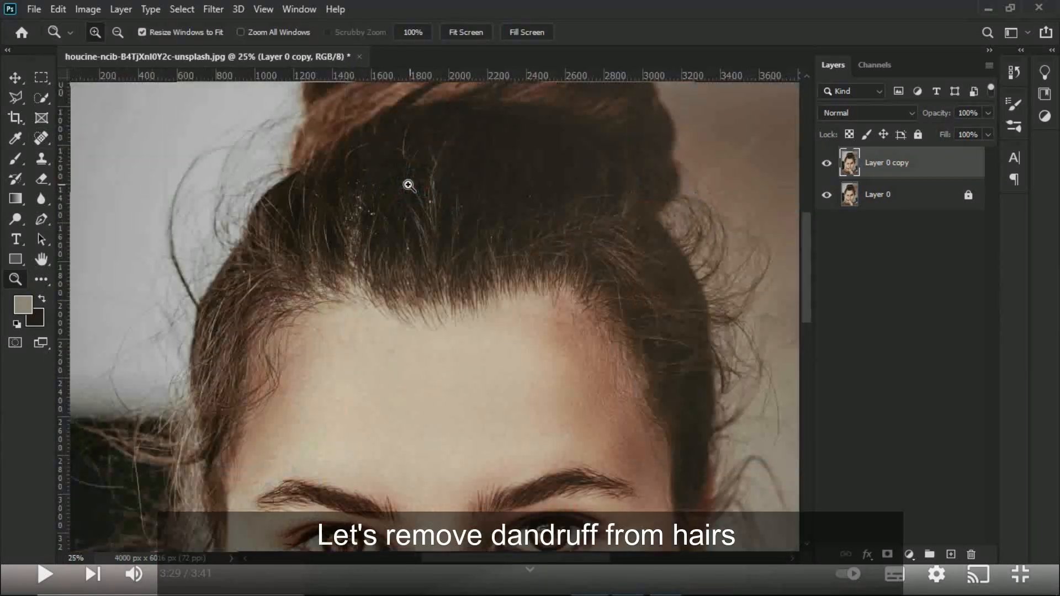
left_click(408, 187)
left_click(416, 198)
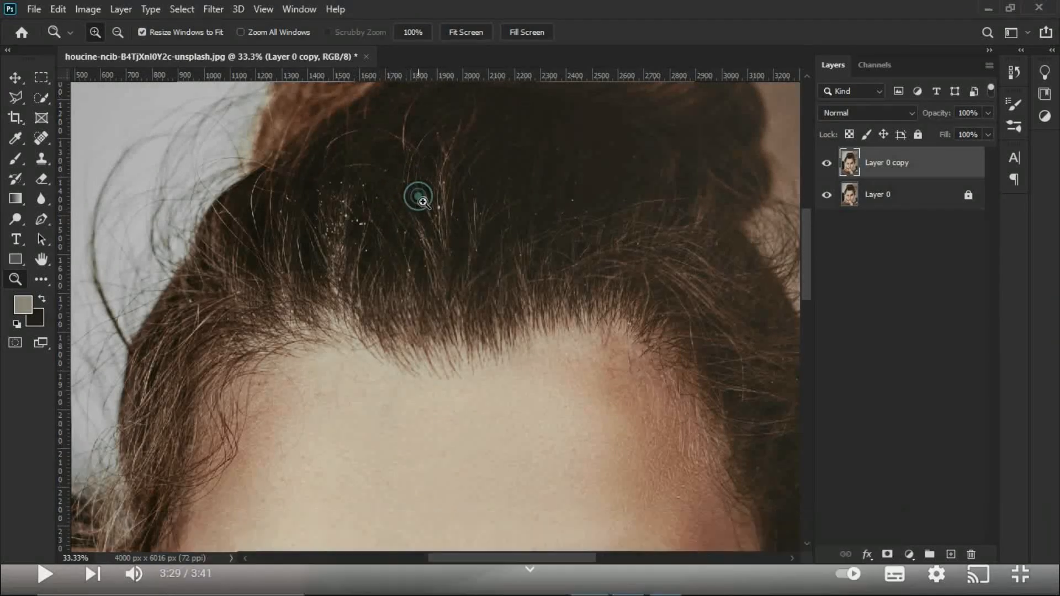
left_click(391, 190)
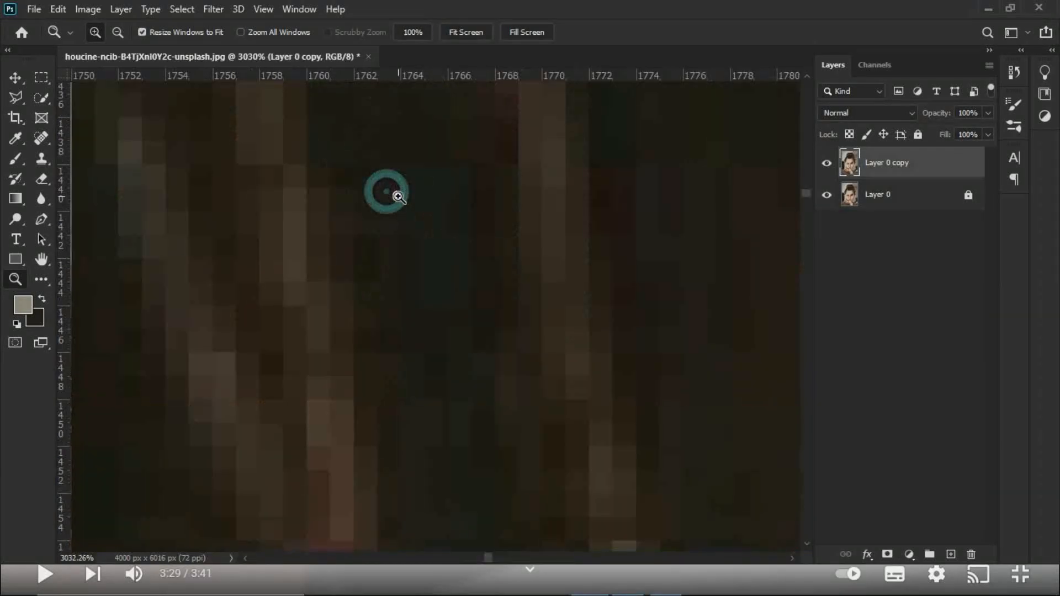
left_click(397, 199, "alt")
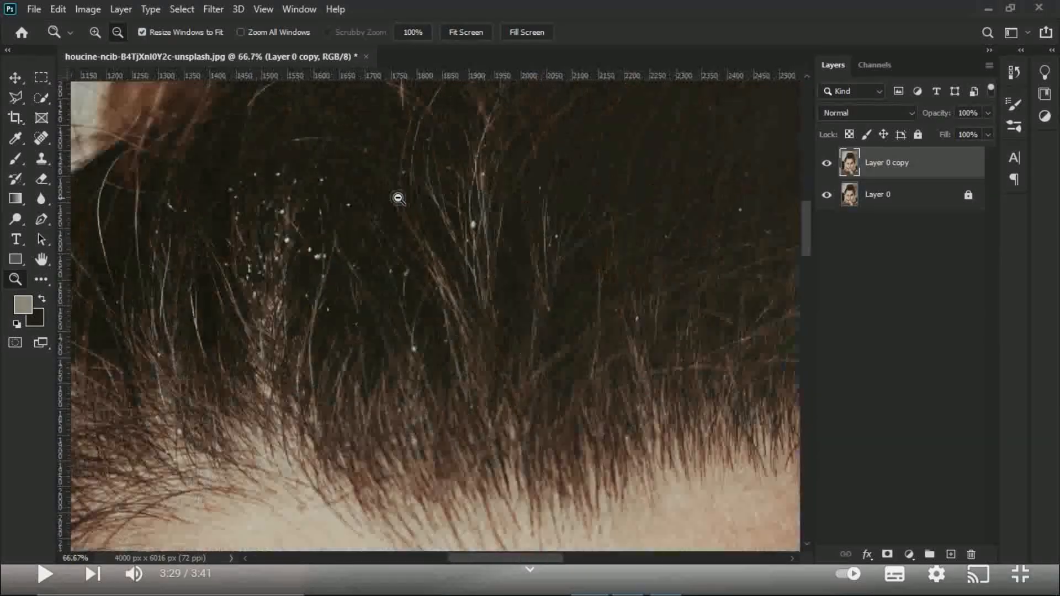
left_click(397, 198, "alt")
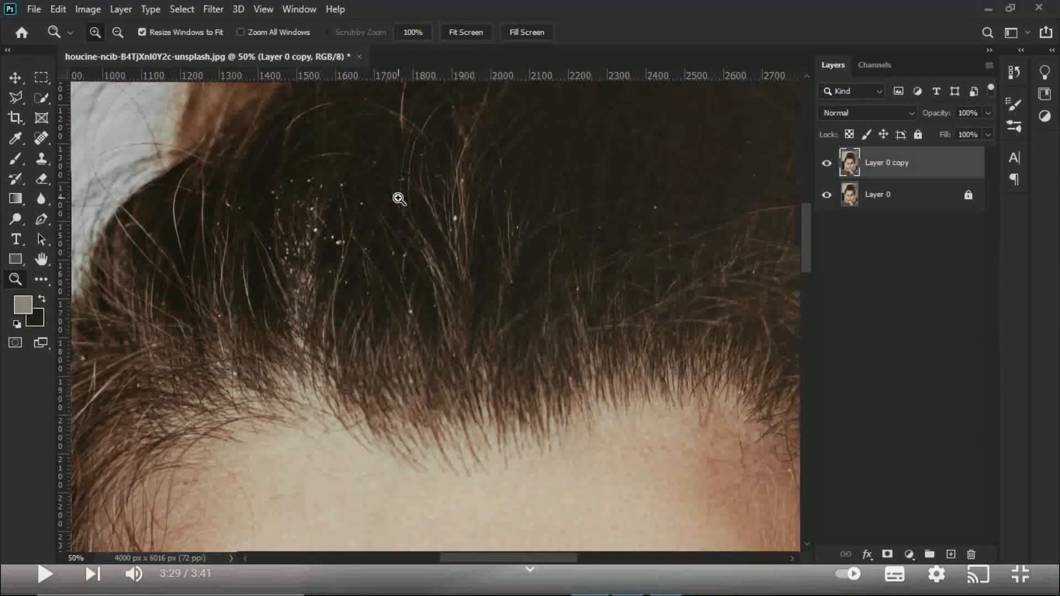
left_click(397, 199)
key("j")
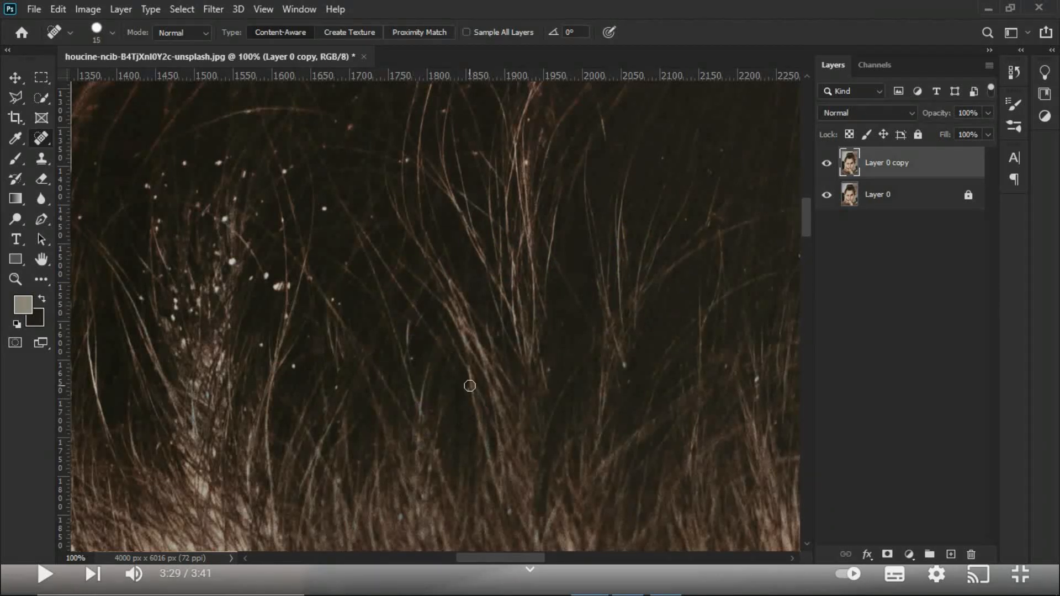
left_click(398, 519)
left_click(549, 369)
left_click(760, 399)
left_click(528, 121)
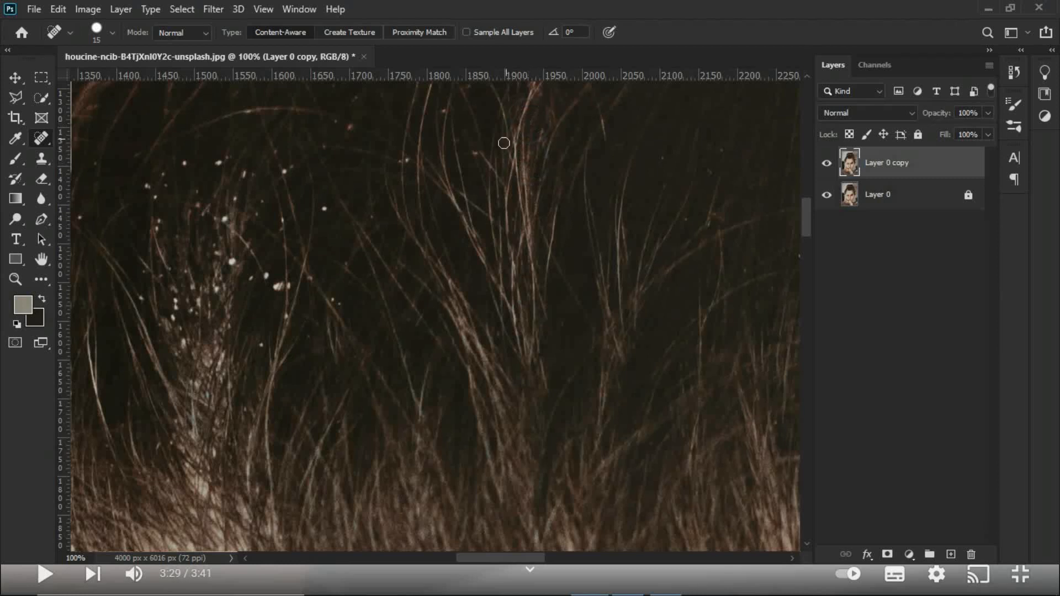
left_click(325, 208)
Step: Increase the Spot Healing Brush size to 20 and remove the larger dandruff flakes around the pale hair tuft
key("bracketright")
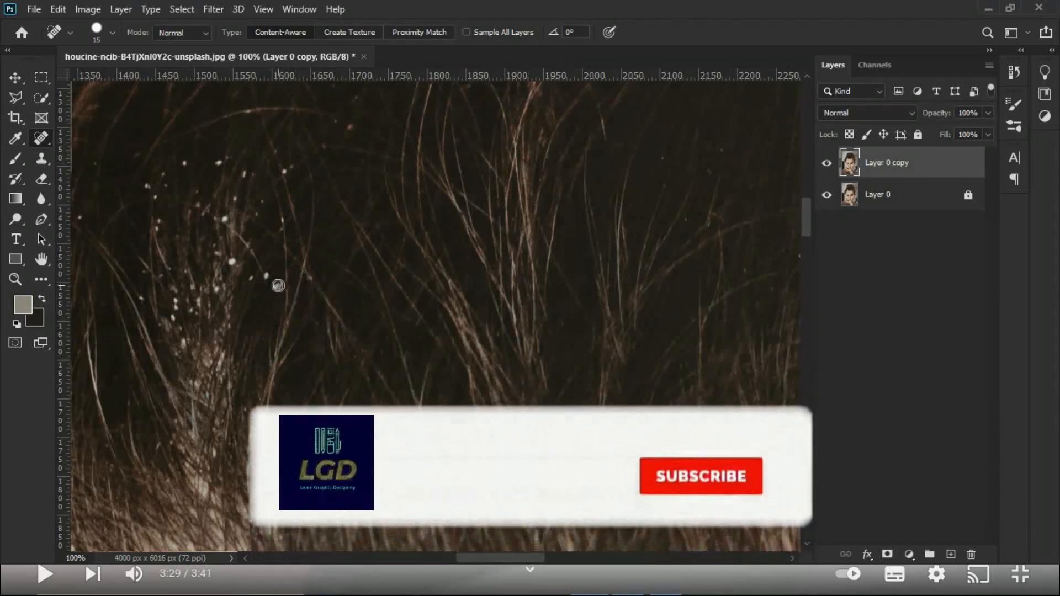
left_click(278, 287)
left_click(230, 260)
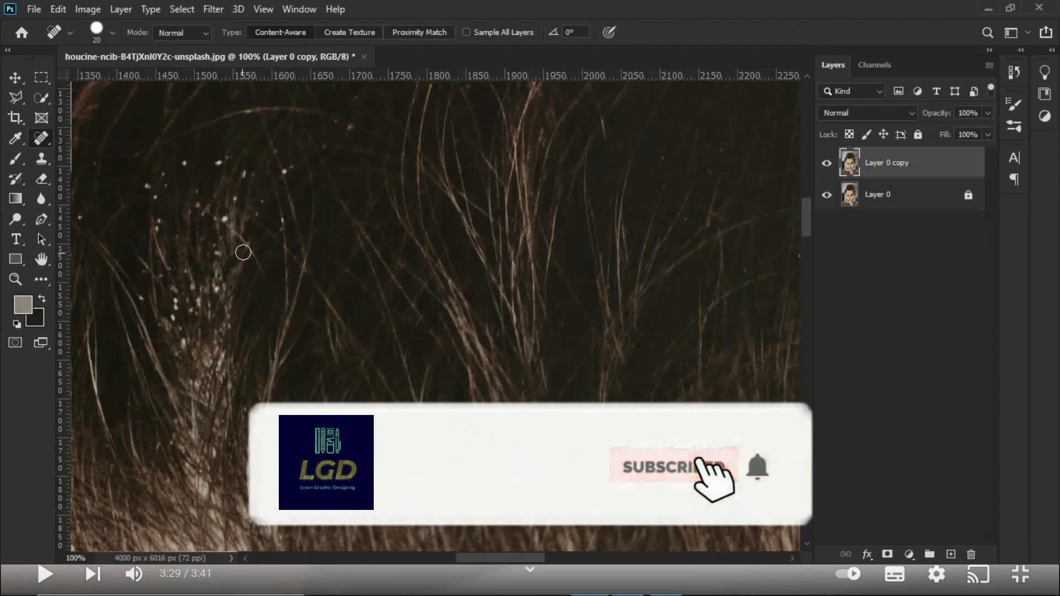
left_click(224, 160)
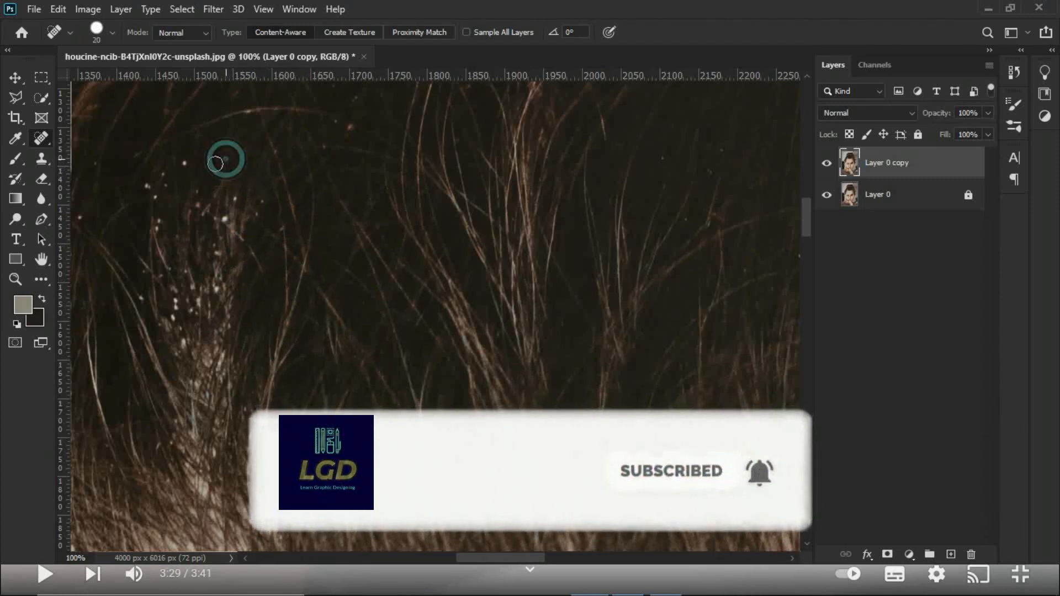
left_click(165, 177)
left_click(159, 222)
Step: Heal the remaining small flakes scattered above, beside and across the tip of the pale hair tuft
left_click(335, 121)
left_click(357, 92)
left_click(324, 147)
left_click(275, 152)
left_click(263, 201)
left_click(259, 213)
left_click(279, 228)
left_click(236, 194)
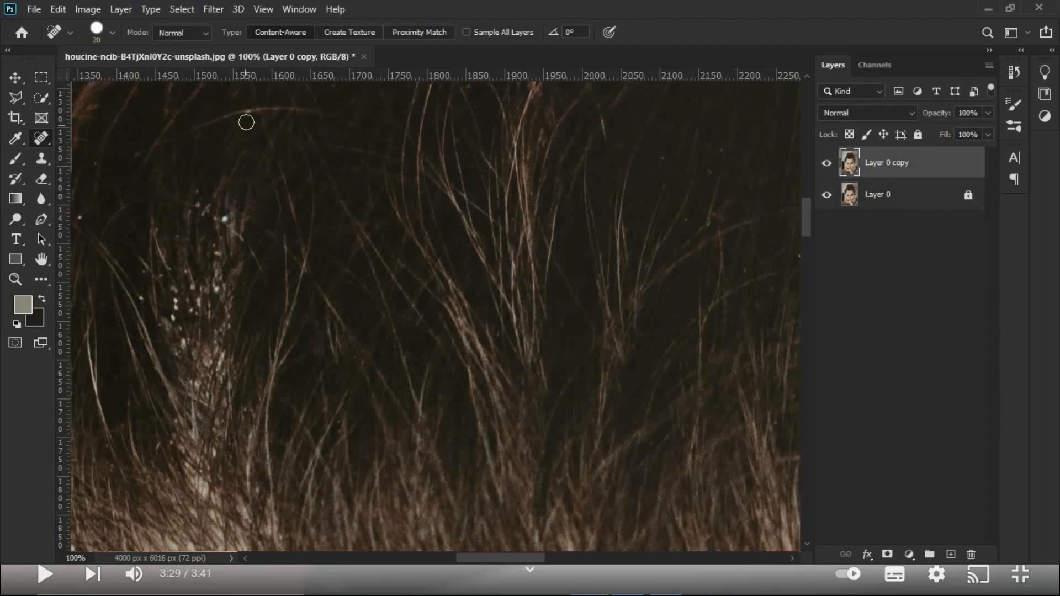
left_click(144, 298)
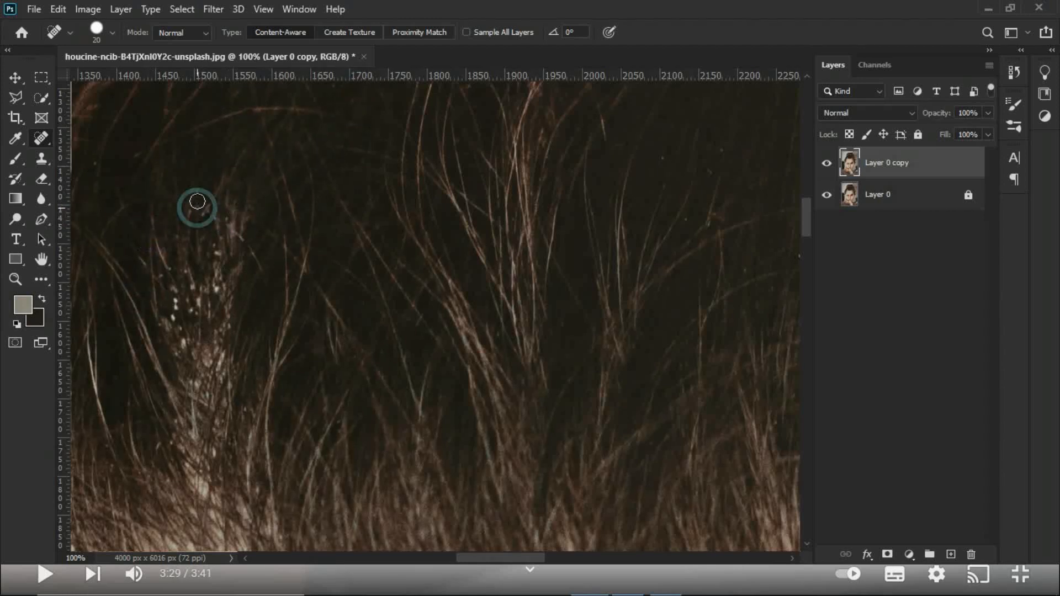
left_click(214, 249)
Step: Remove the dense cluster of flakes inside the upper half of the hair tuft at 200% zoom
key("z")
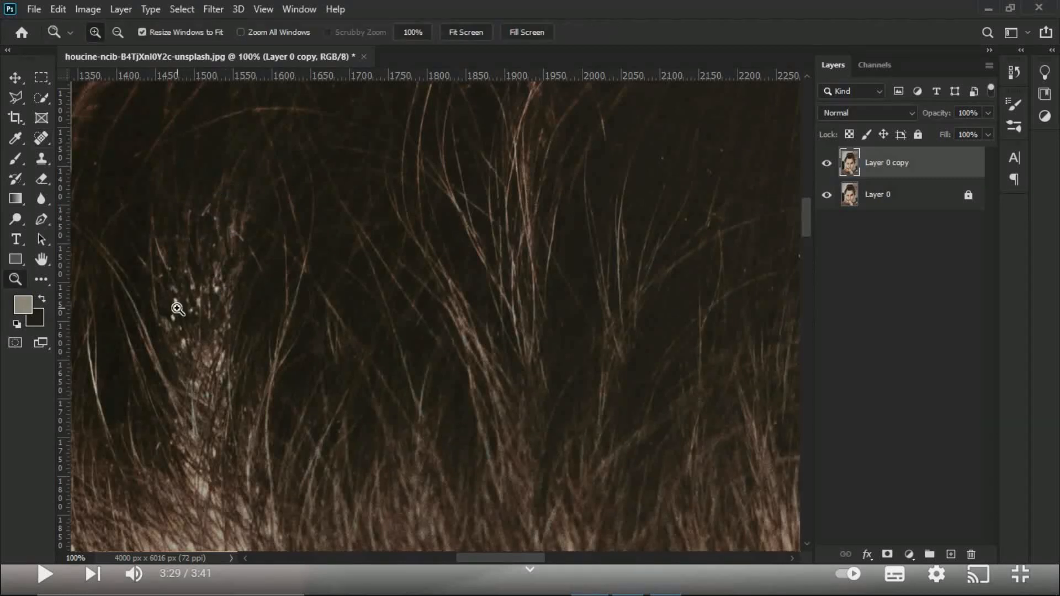
left_click(211, 352)
key("j")
left_click(143, 259)
left_click(135, 282)
left_click_drag(170, 280, 186, 260)
left_click(218, 238)
left_click(175, 218)
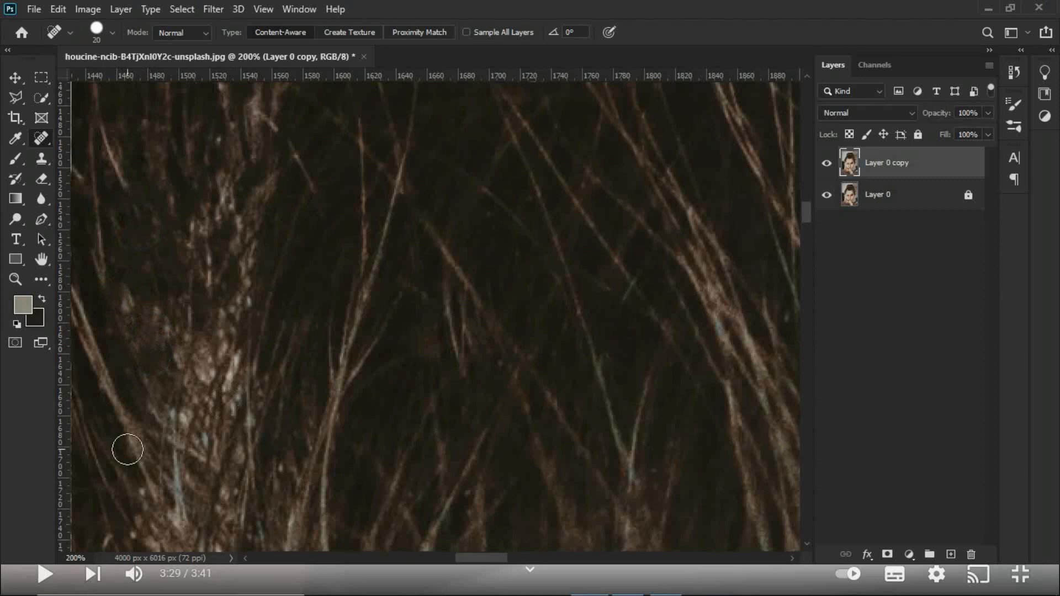
Step: Heal the last light specks along the base and edges of the hair tuft with the Spot Healing Brush
left_click_drag(145, 499, 179, 515)
left_click_drag(235, 358, 225, 383)
left_click(222, 140)
left_click_drag(293, 160, 310, 178)
left_click(263, 109)
left_click_drag(243, 147, 242, 133)
mouse_move(267, 277)
left_mouse_down()
mouse_move(219, 314)
mouse_move(215, 357)
mouse_move(186, 410)
mouse_move(193, 436)
left_mouse_up()
Step: Examine the hairline and the dark hair on both sides of the head for leftover dandruff
key("ctrl+0")
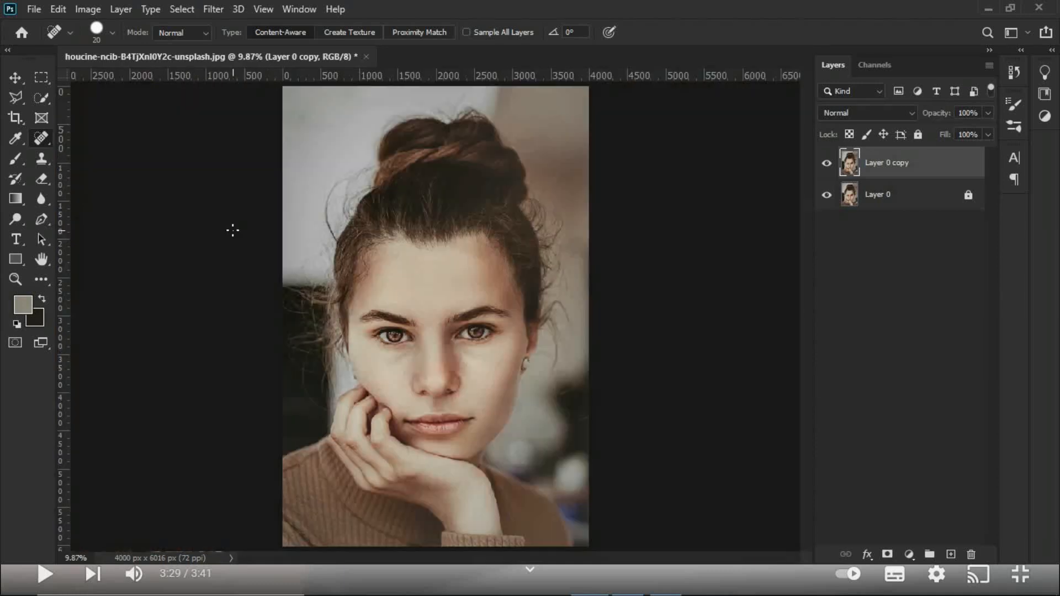
left_click(396, 202, "ctrl")
left_click(393, 204, "ctrl")
left_click(367, 207, "ctrl")
left_click(343, 210, "ctrl")
left_click(336, 210, "ctrl")
left_click(344, 202, "ctrl")
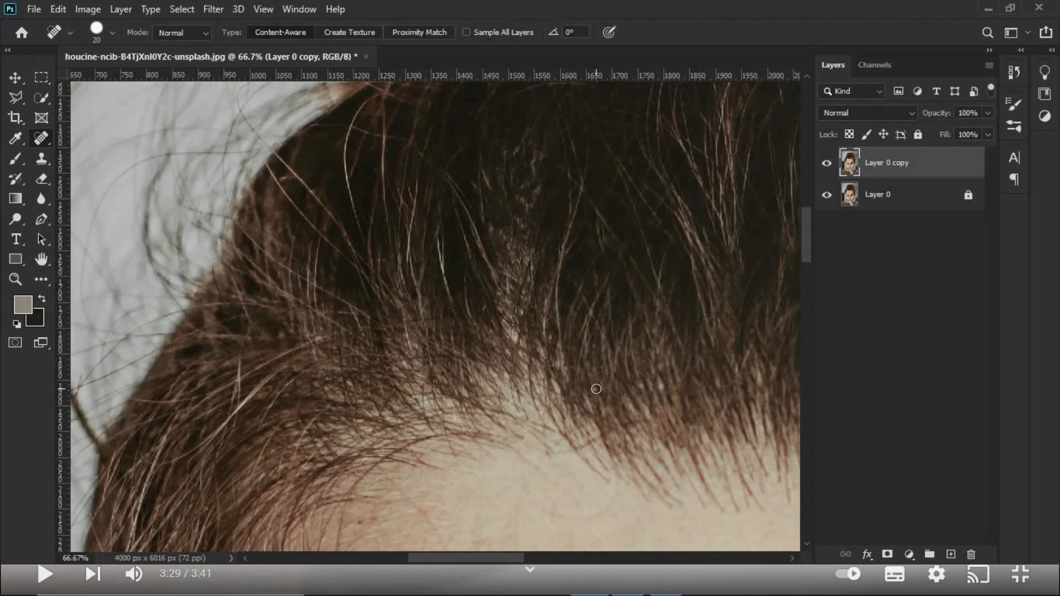
key("space")
mouse_move(596, 385)
left_mouse_down()
mouse_move(409, 331)
mouse_move(554, 173)
mouse_move(578, 404)
left_mouse_up()
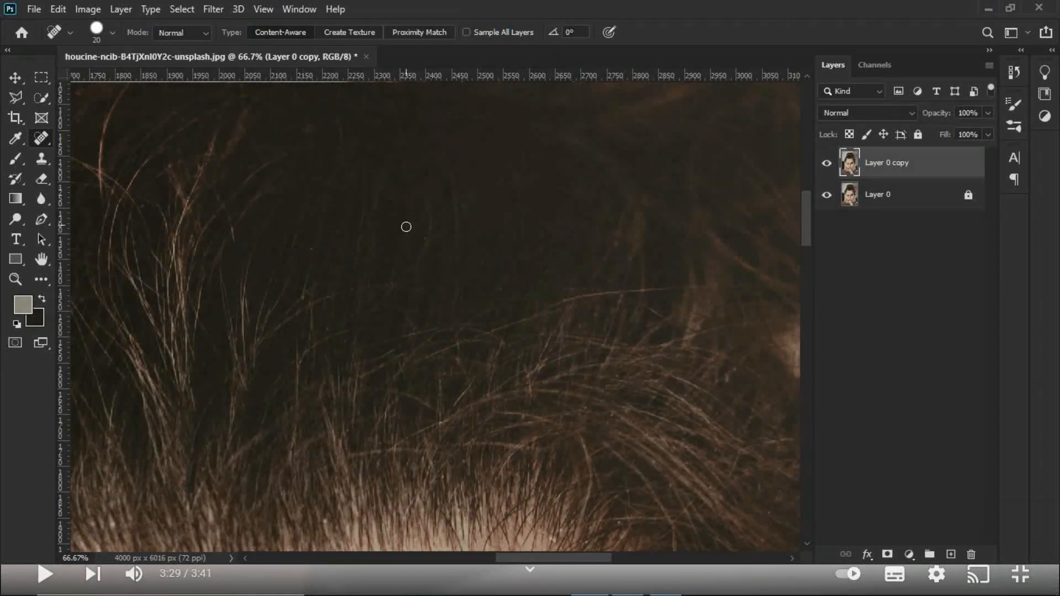
key("ctrl+0")
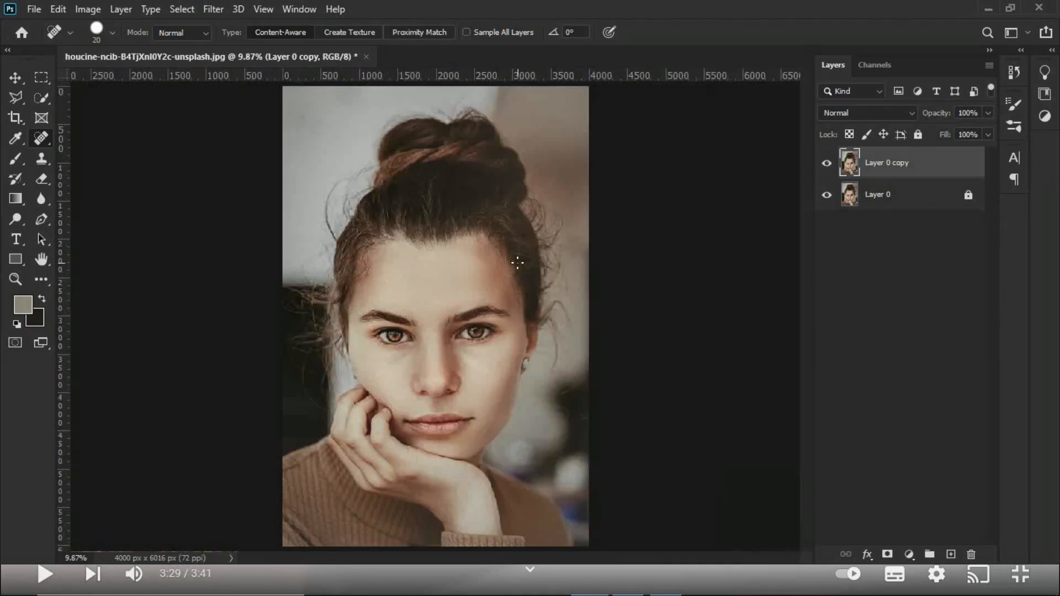
Step: Compare the portrait before and after retouching by repeatedly hiding and showing Layer 0 copy
key("v")
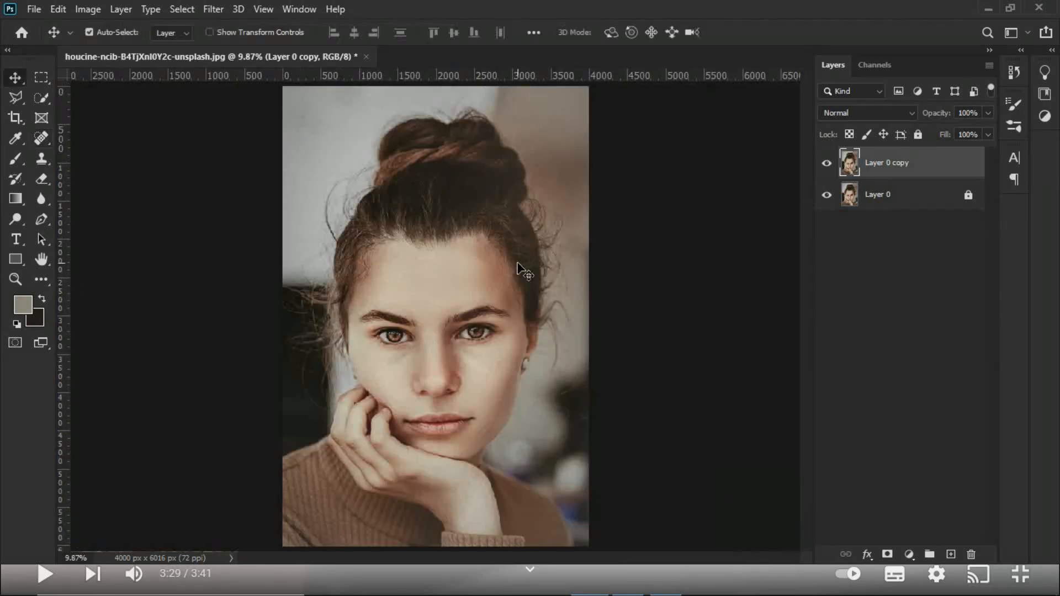
left_click(822, 165)
left_click(822, 166)
left_click(822, 167)
left_click(822, 167)
left_click(822, 167)
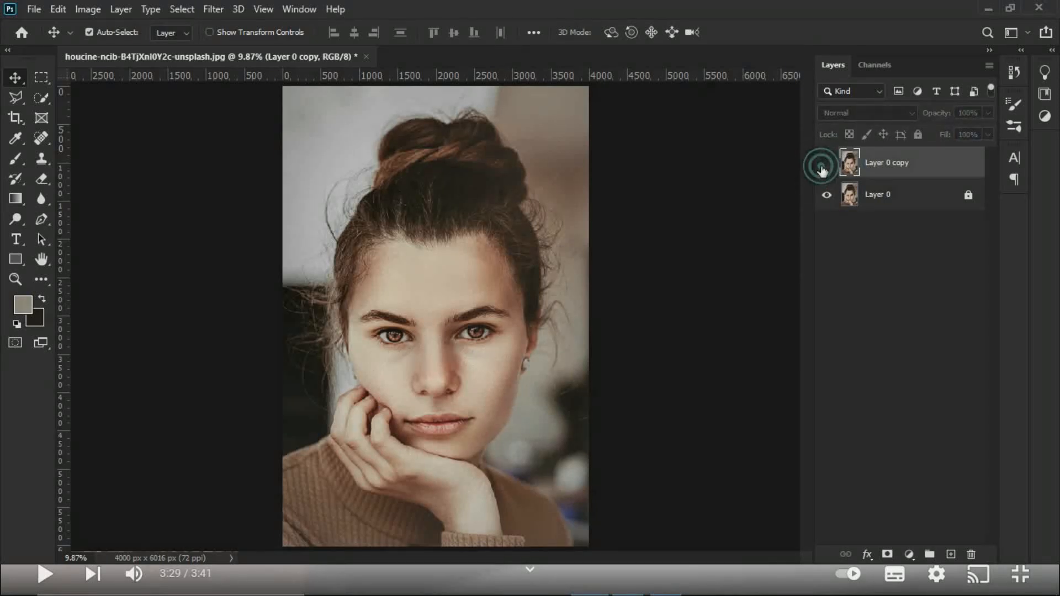
left_click(822, 167)
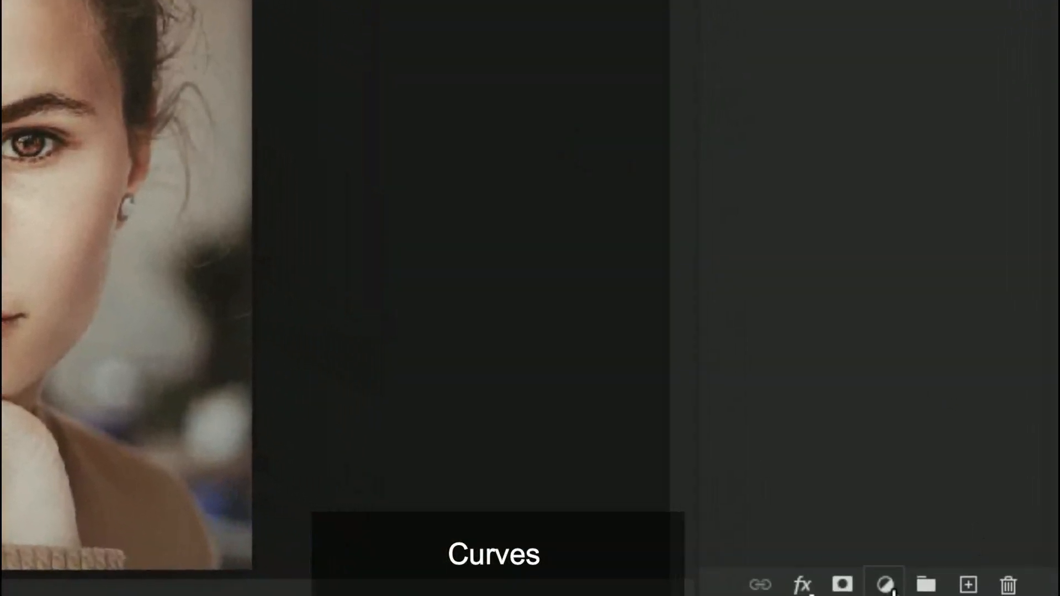
Step: Add a Curves adjustment layer with a gentle S-curve that lifts the highlights and deepens the shadows, and compare its effect on and off
left_click(886, 584)
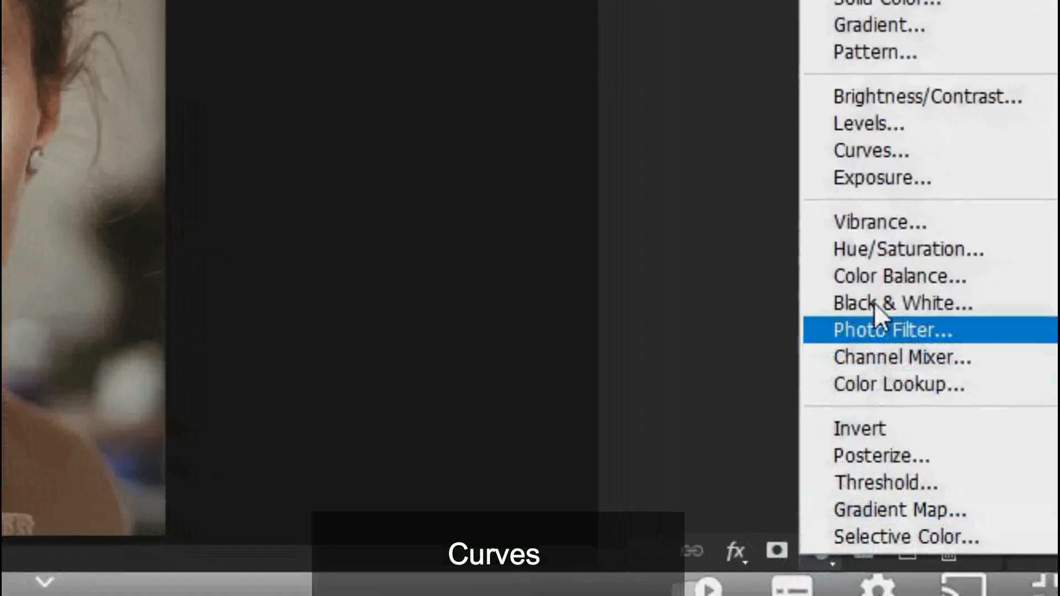
left_click(846, 99)
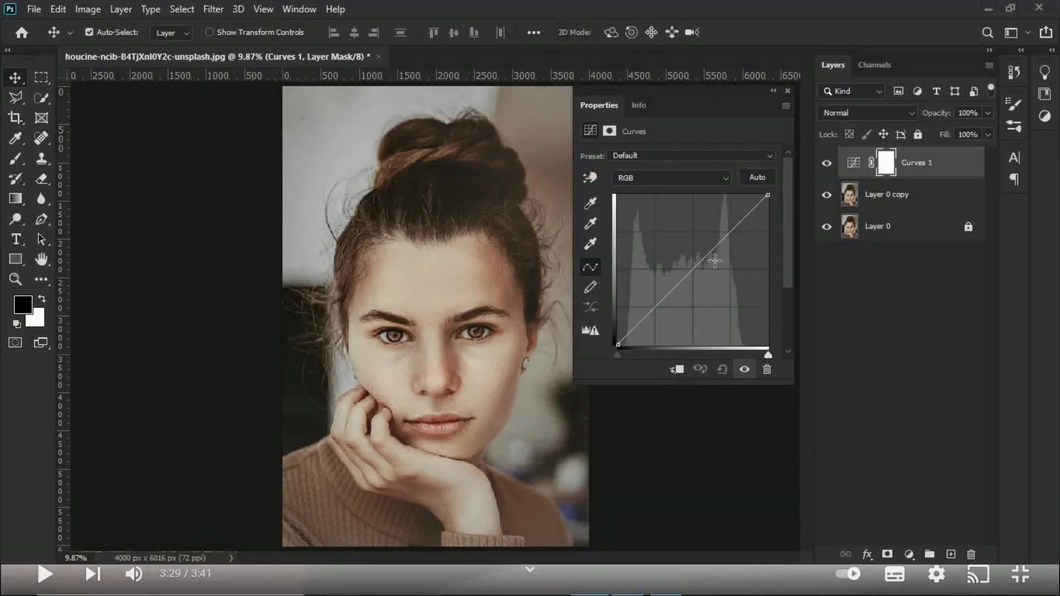
left_click_drag(727, 232, 728, 224)
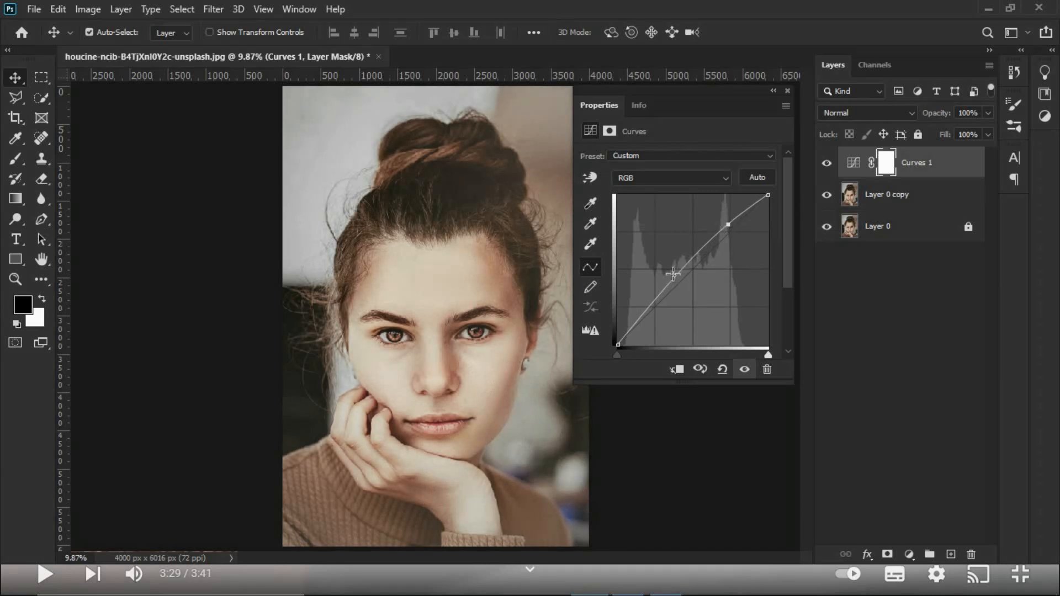
left_click_drag(660, 295, 660, 301)
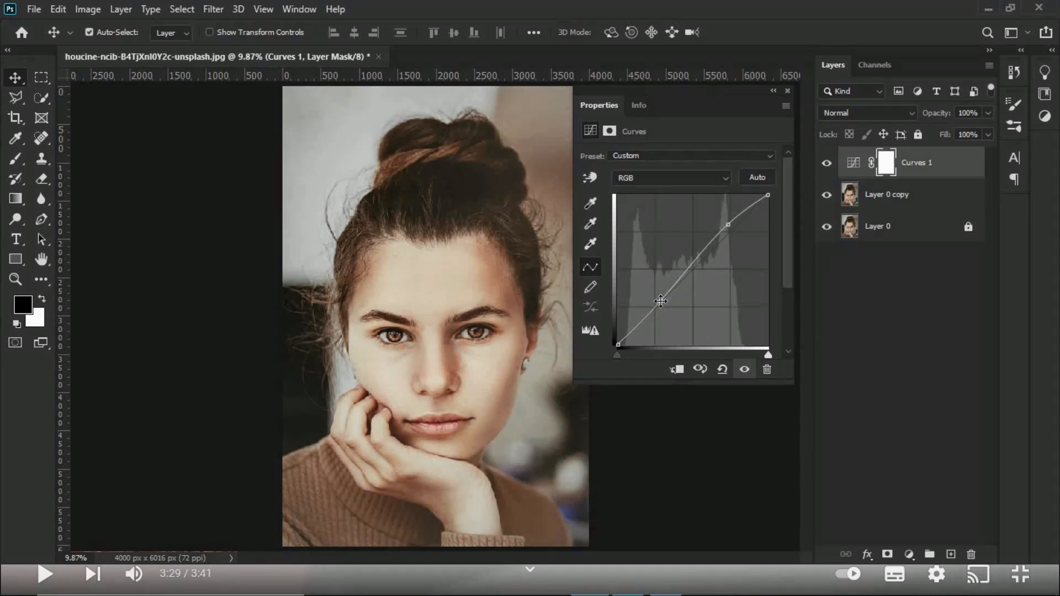
left_click_drag(724, 229, 720, 231)
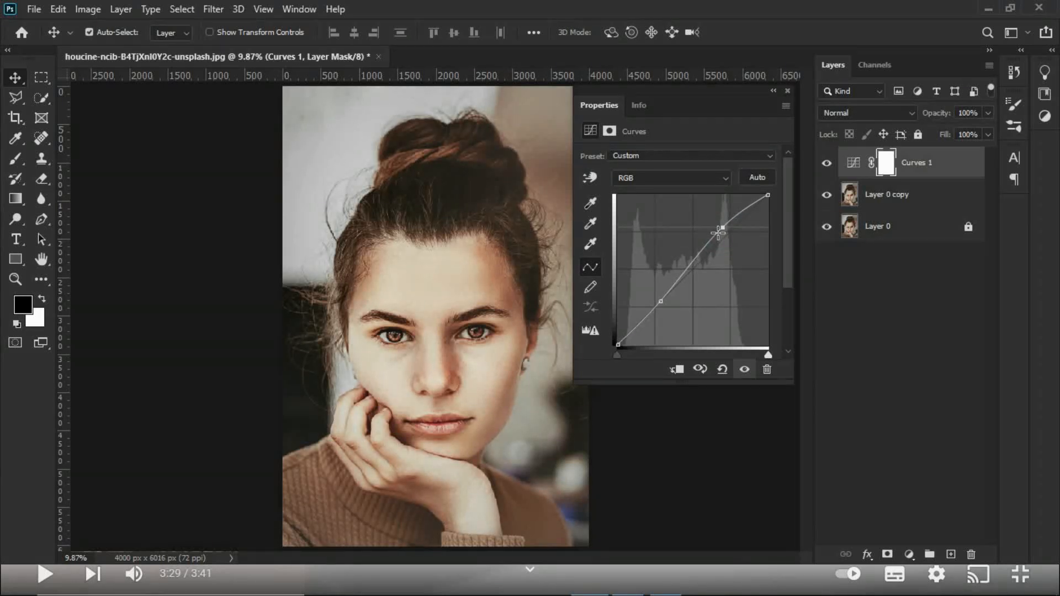
left_click(772, 91)
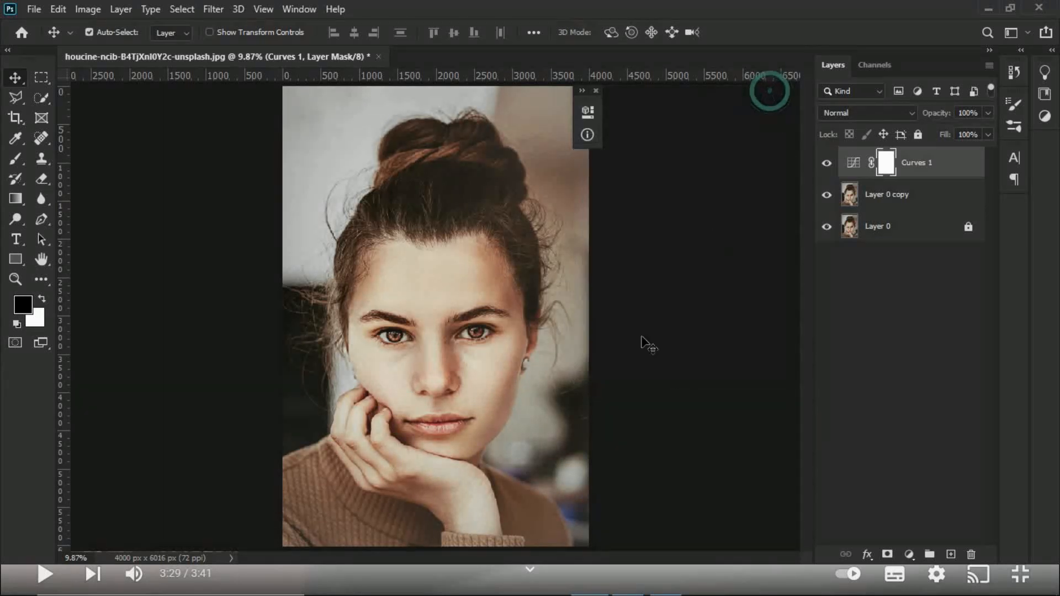
left_click(827, 164)
left_click(827, 164)
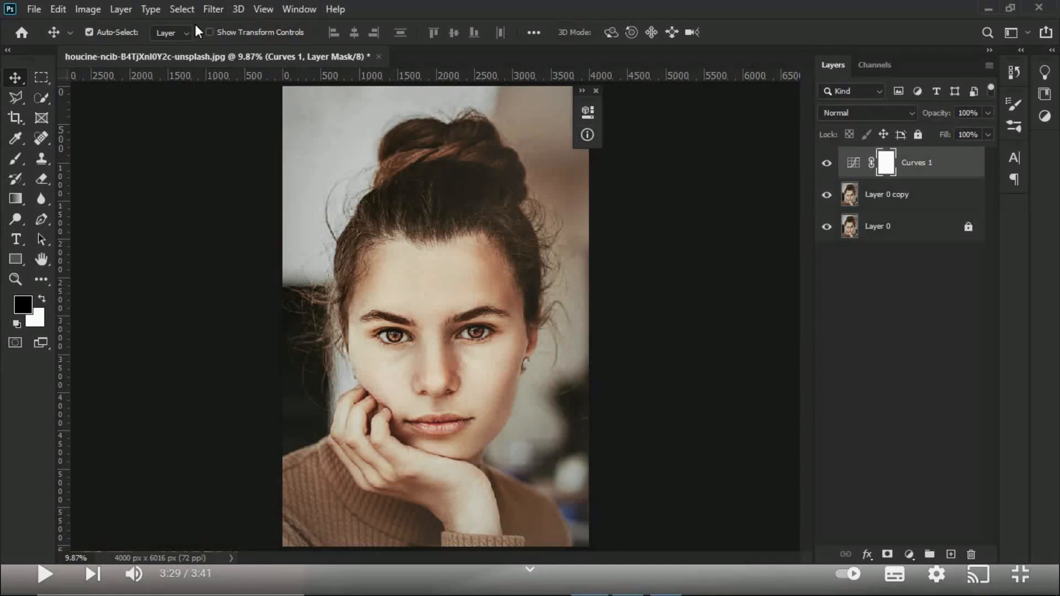
left_click(181, 9)
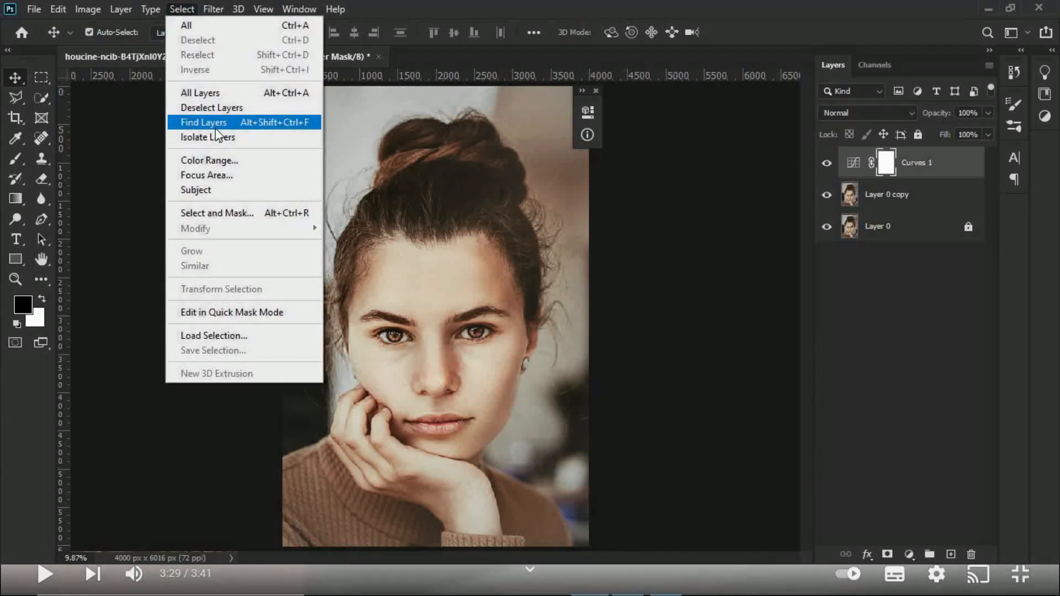
left_click(220, 164)
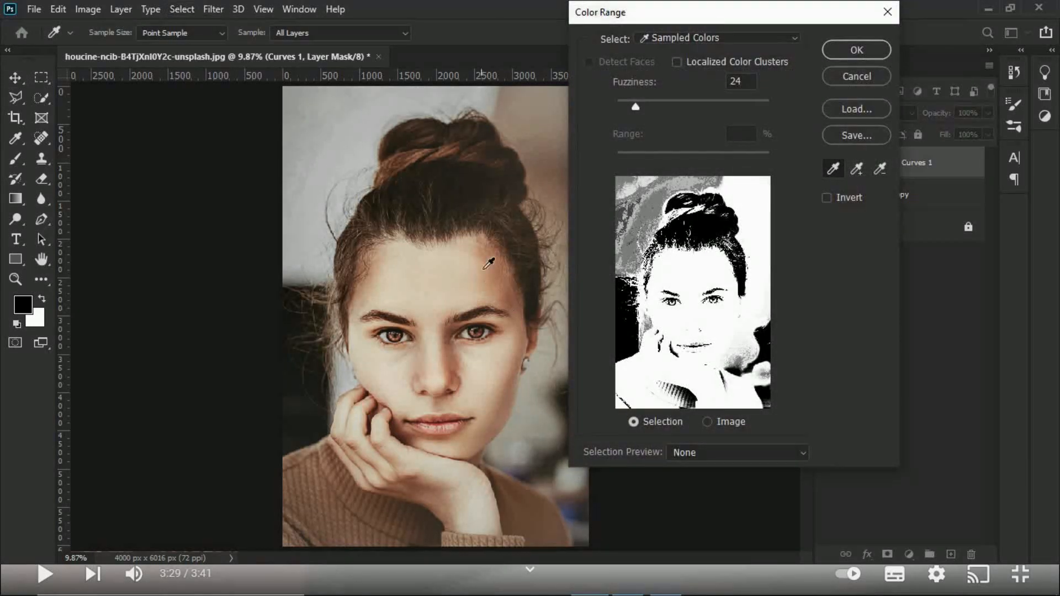
left_click_drag(633, 108, 616, 108)
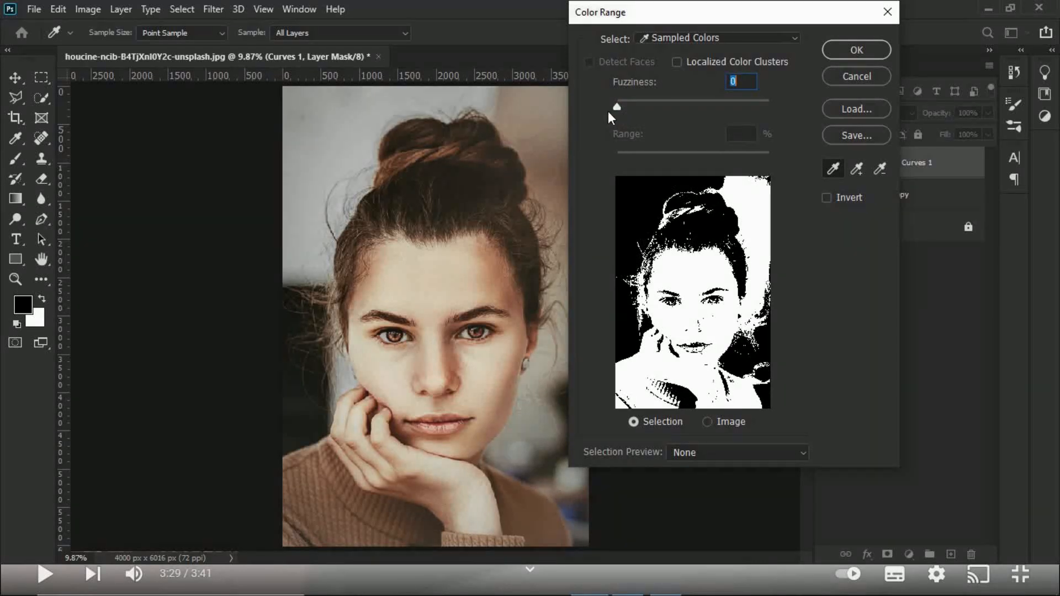
left_click(834, 169)
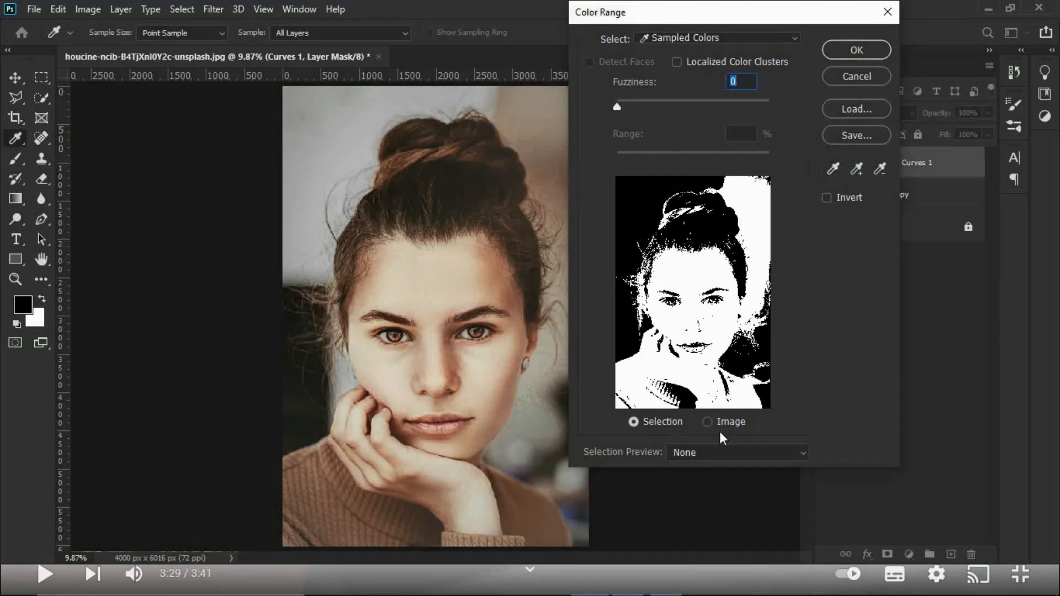
left_click(668, 421)
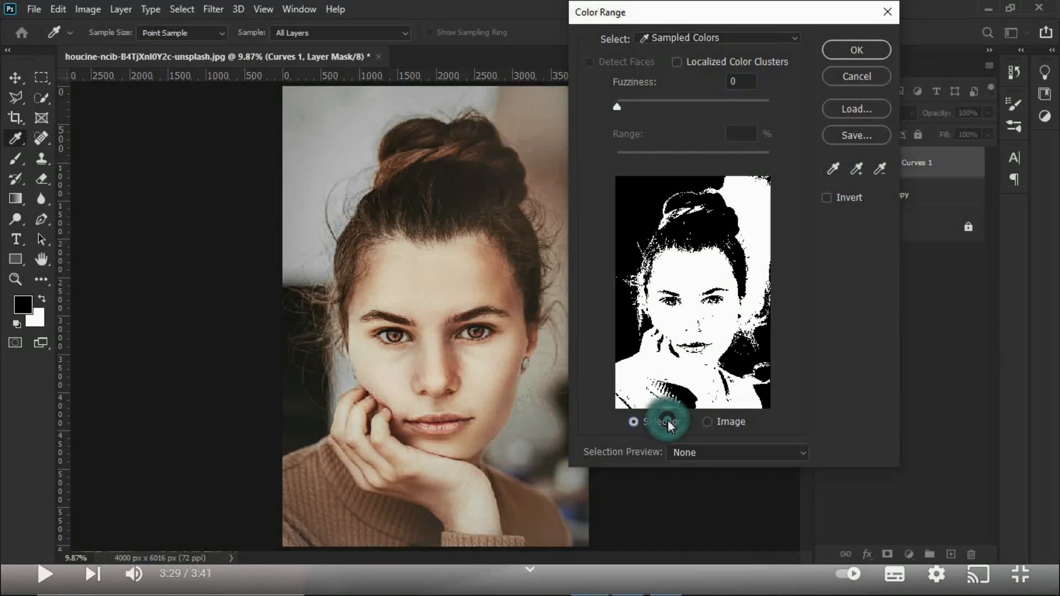
left_click(739, 34)
left_click(714, 55)
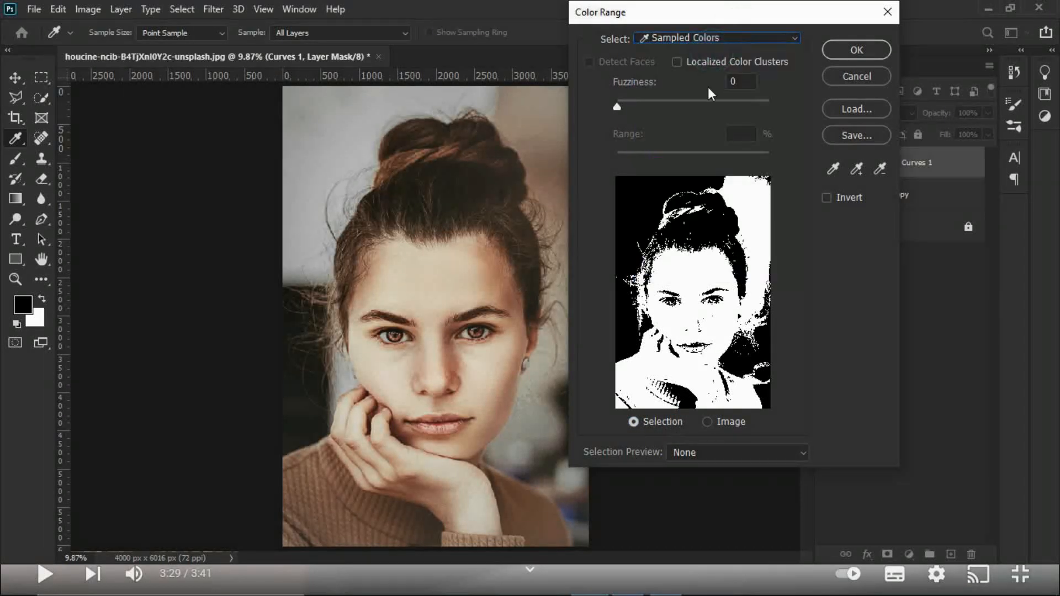
left_click(421, 273)
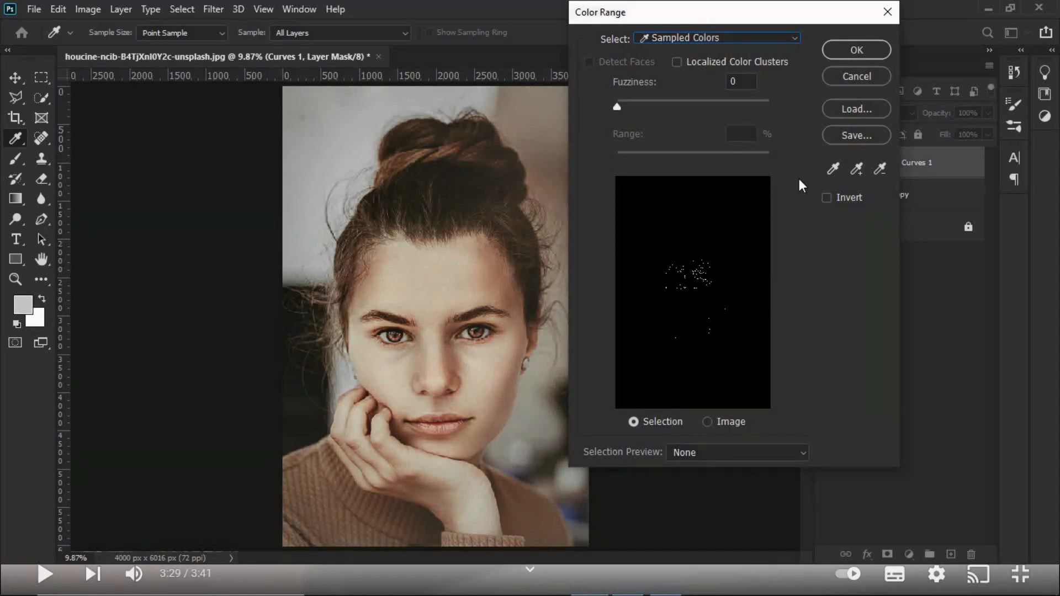
left_click(833, 168)
left_click(422, 273)
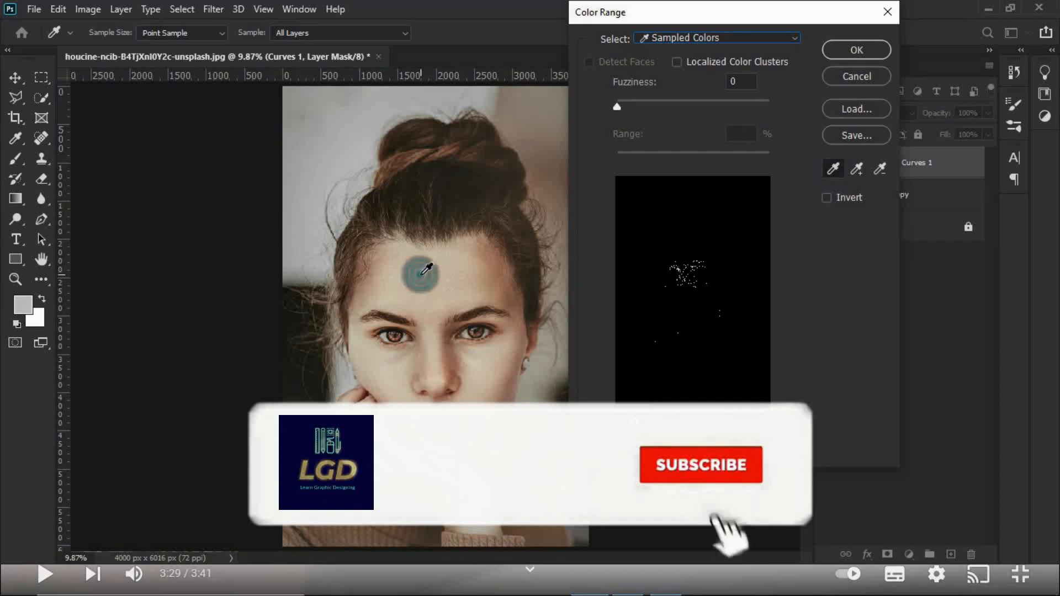
left_click(456, 271)
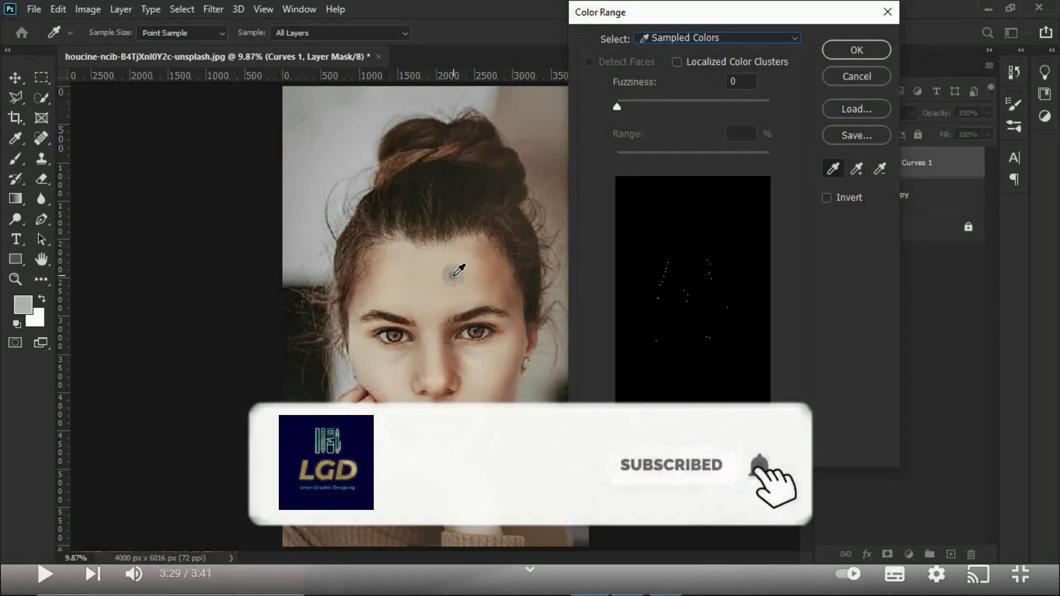
left_click(830, 81)
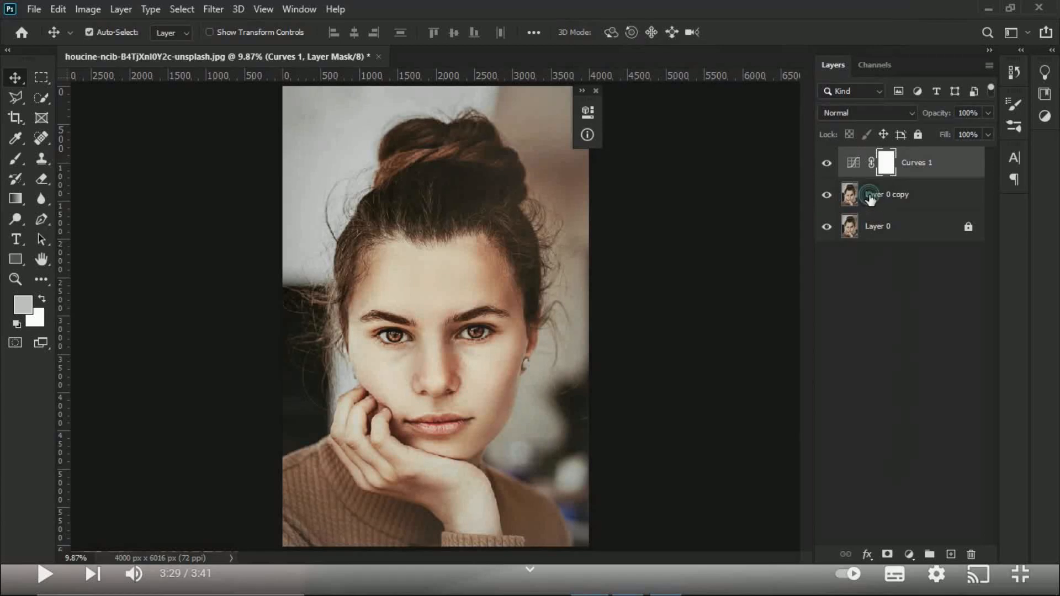
Step: Start a Color Range selection from sampled colors on Layer 0 copy, sample the cheek skin and set the fuzziness to 0
left_click(875, 196)
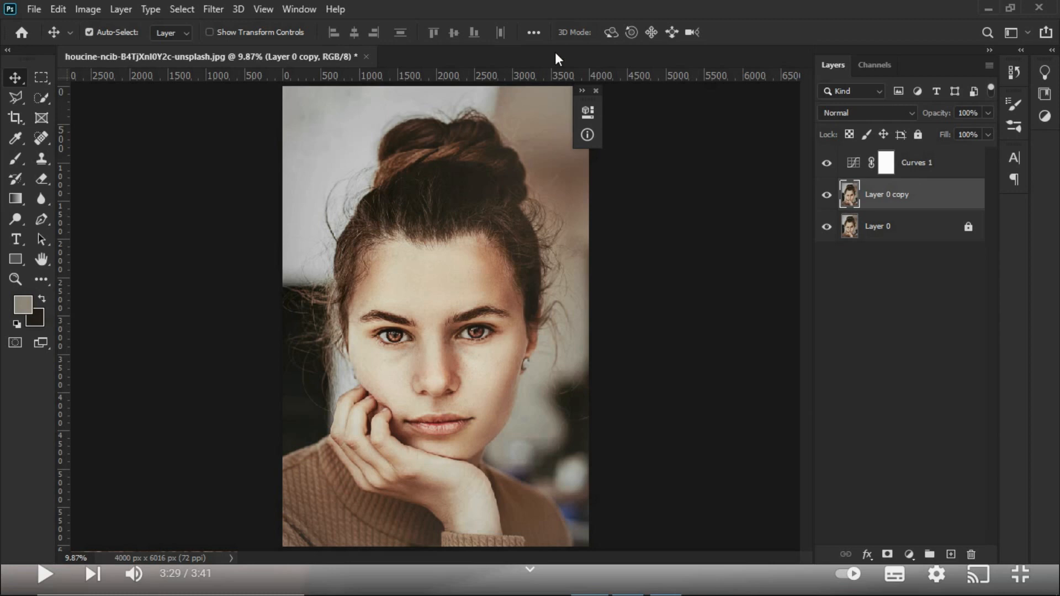
left_click(195, 5)
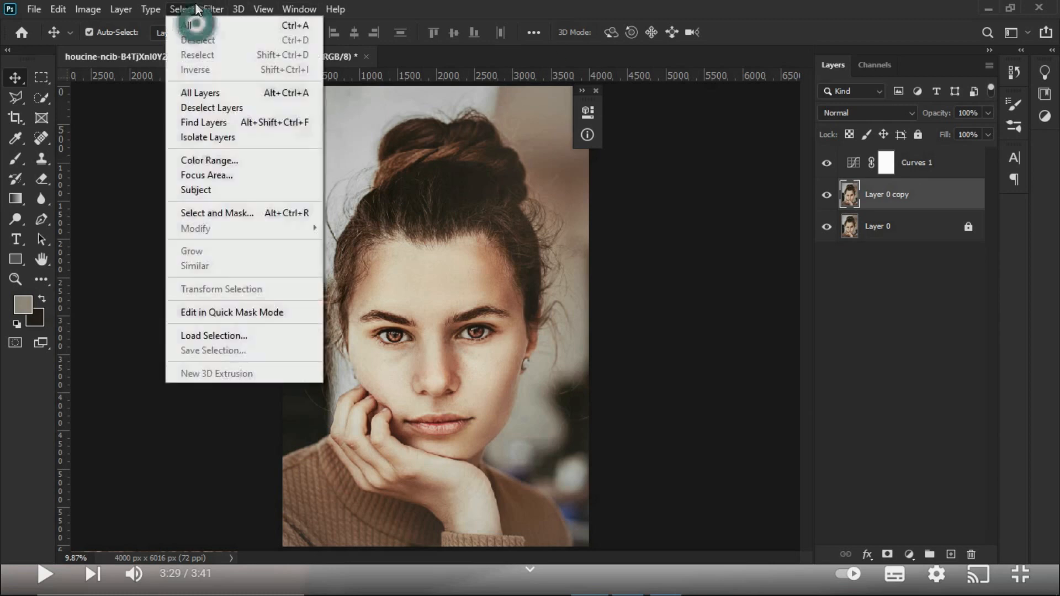
left_click(212, 160)
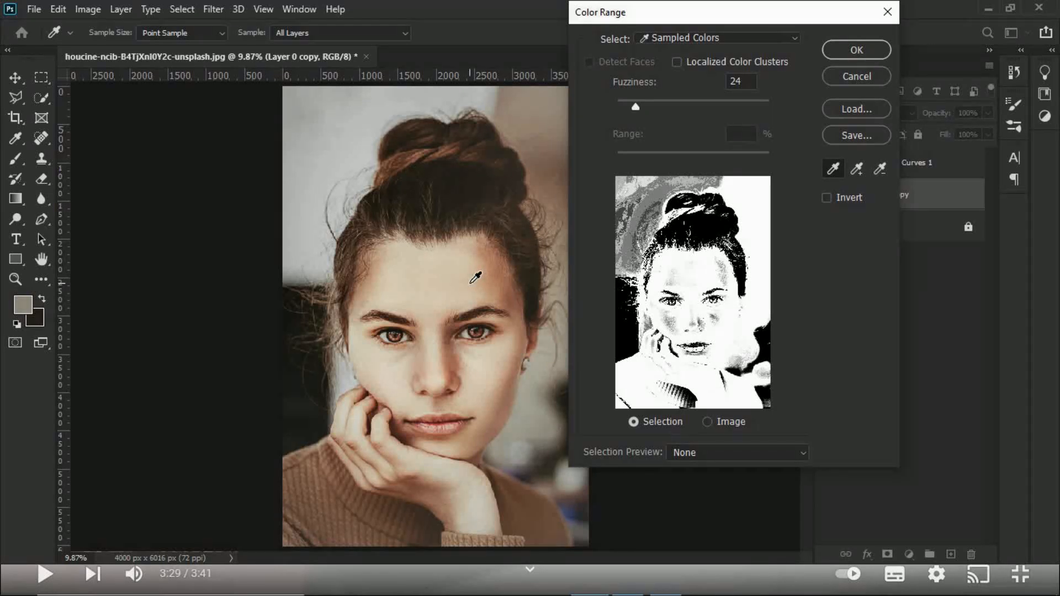
left_click(489, 372)
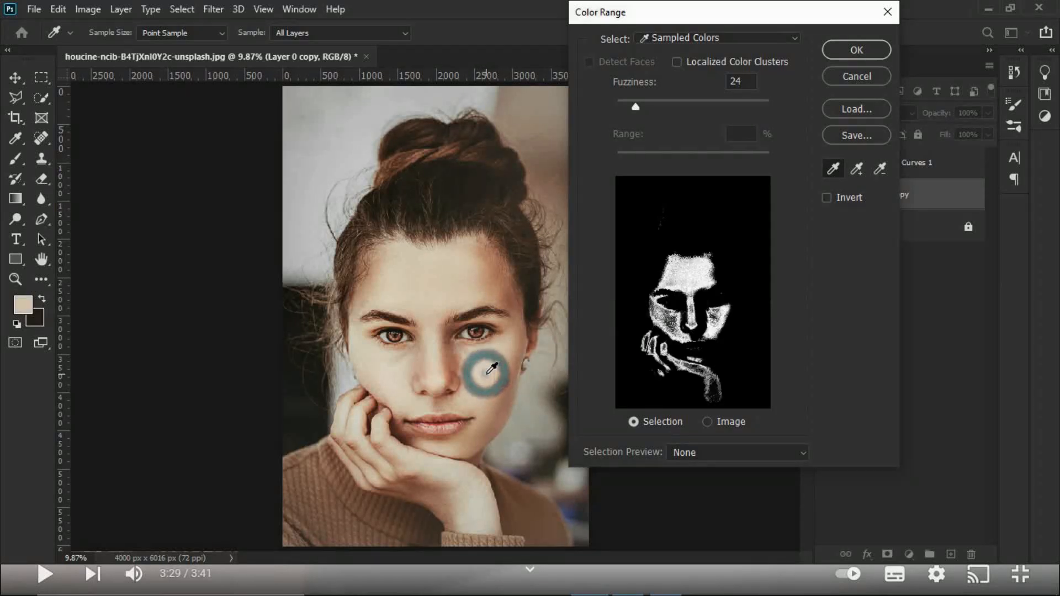
left_click_drag(634, 107, 603, 108)
left_click(707, 36)
left_click(691, 55)
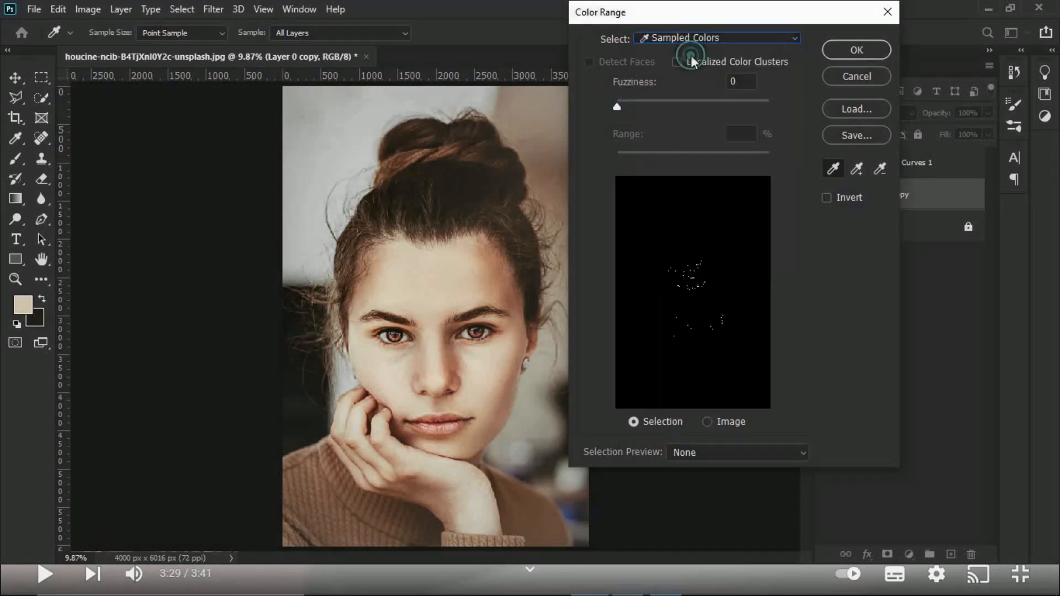
Step: Resample the forehead skin as the base color and add further tones from across the forehead to the color range
left_click(442, 263)
left_click(425, 268)
left_click(414, 276)
left_click(857, 175)
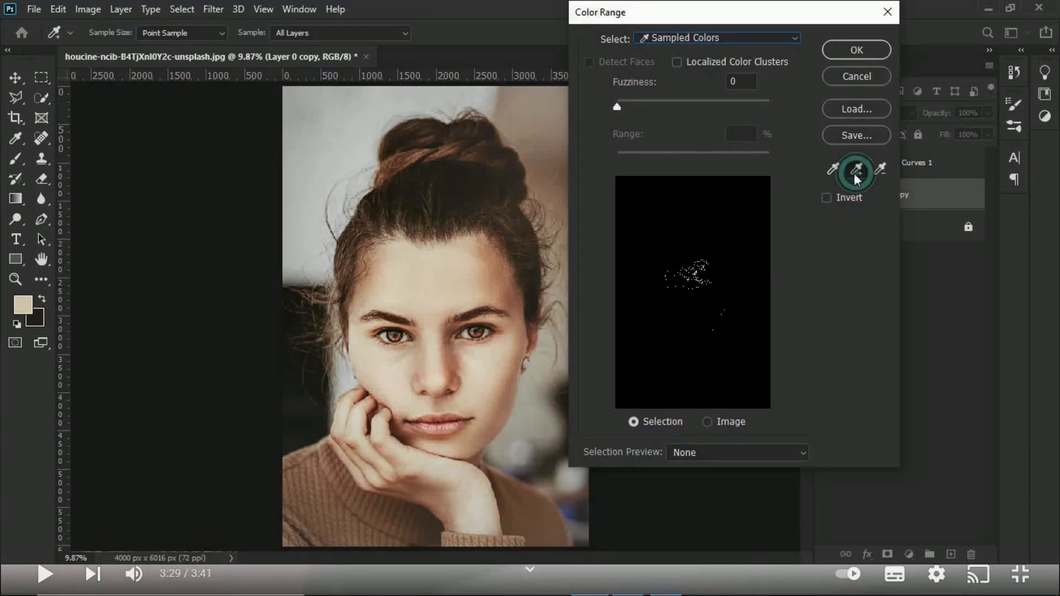
left_click(458, 261)
left_click(418, 264)
left_click(406, 257)
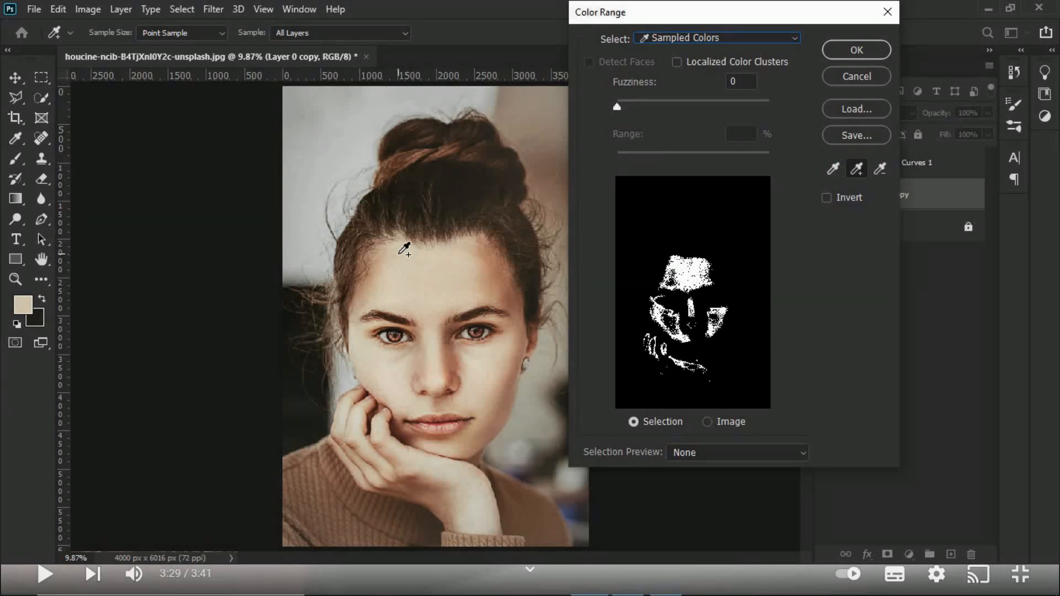
left_click(391, 264)
left_click(383, 283)
left_click(402, 276)
left_click(468, 270)
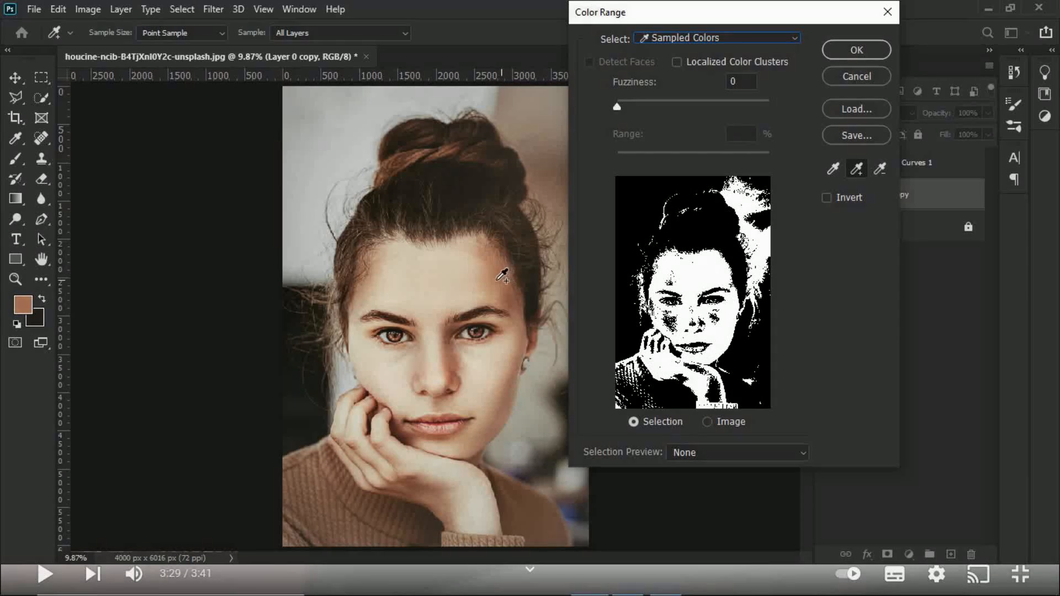
Step: Add the skin tones of the cheek, wrist and side of the nose to the color range
left_click(476, 365)
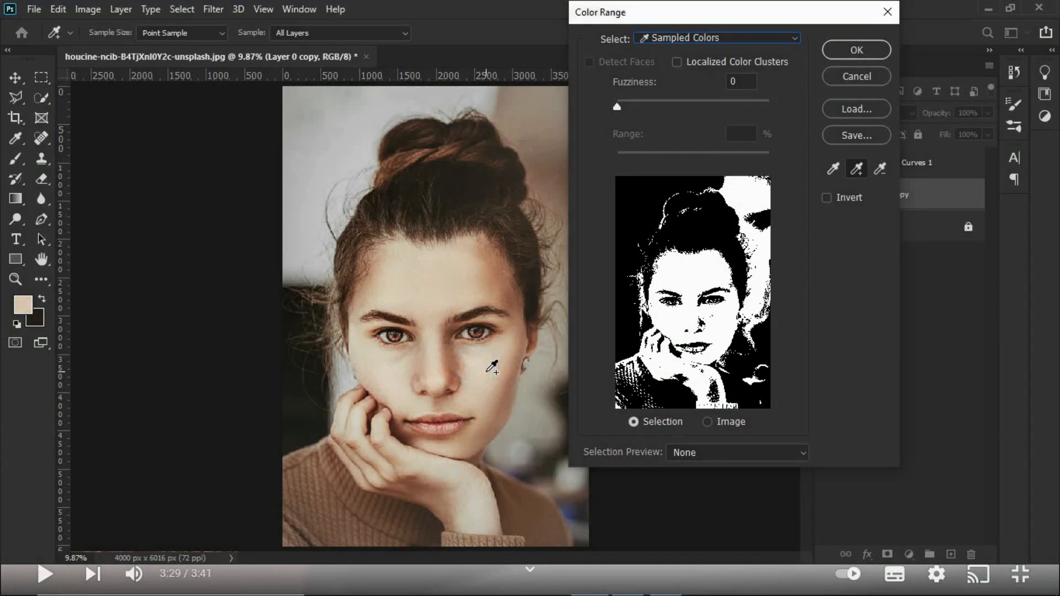
left_click(469, 509)
left_click(480, 531)
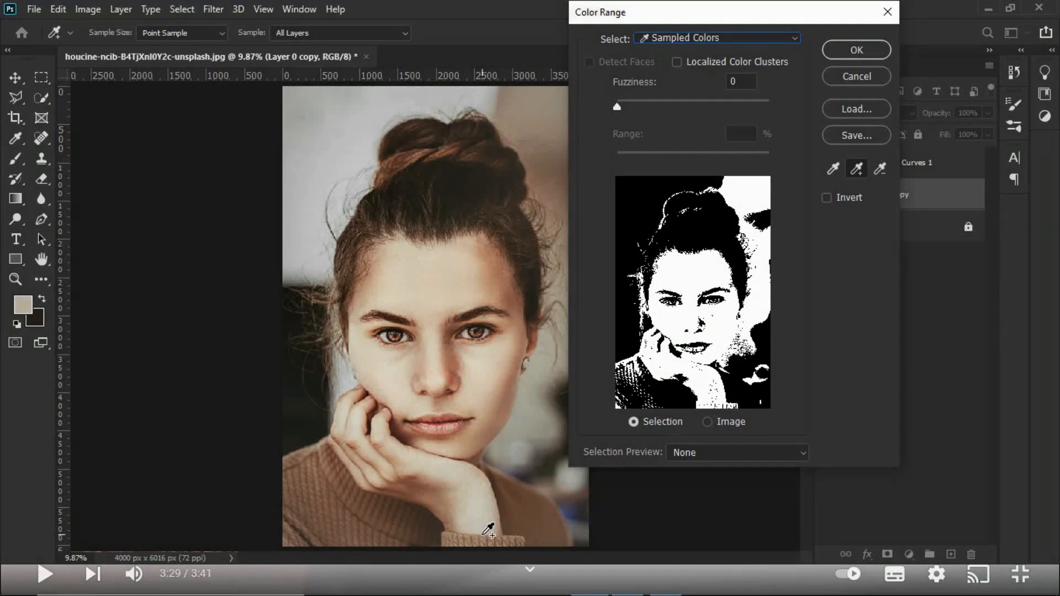
left_click(452, 371)
left_click(421, 495)
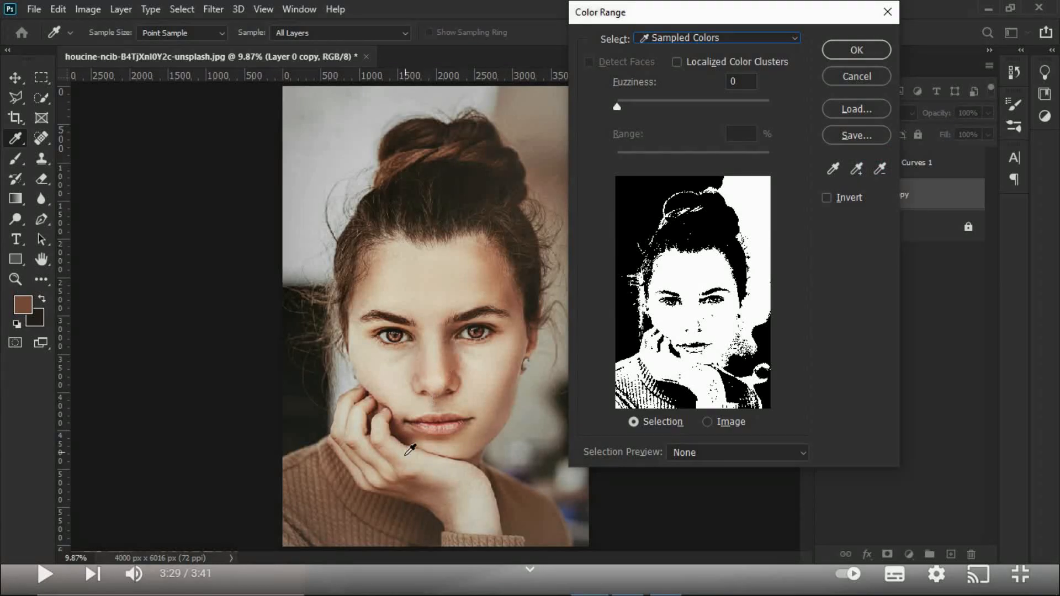
Step: Try subtracting the sweater tone from the color range, undo it, and subtract the background wall tone instead
left_click(880, 167)
left_click(367, 522)
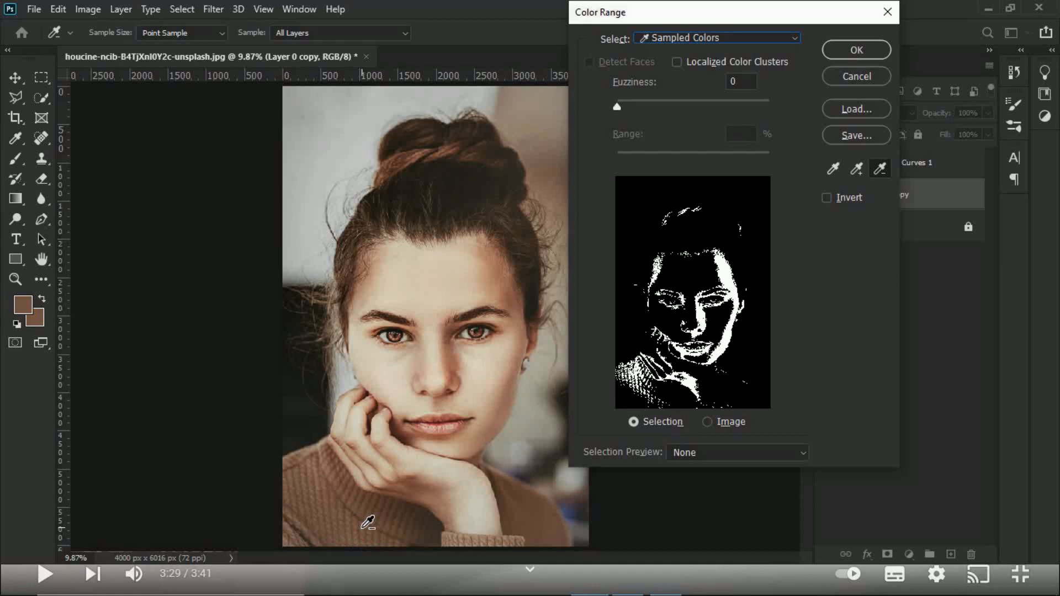
key("ctrl")
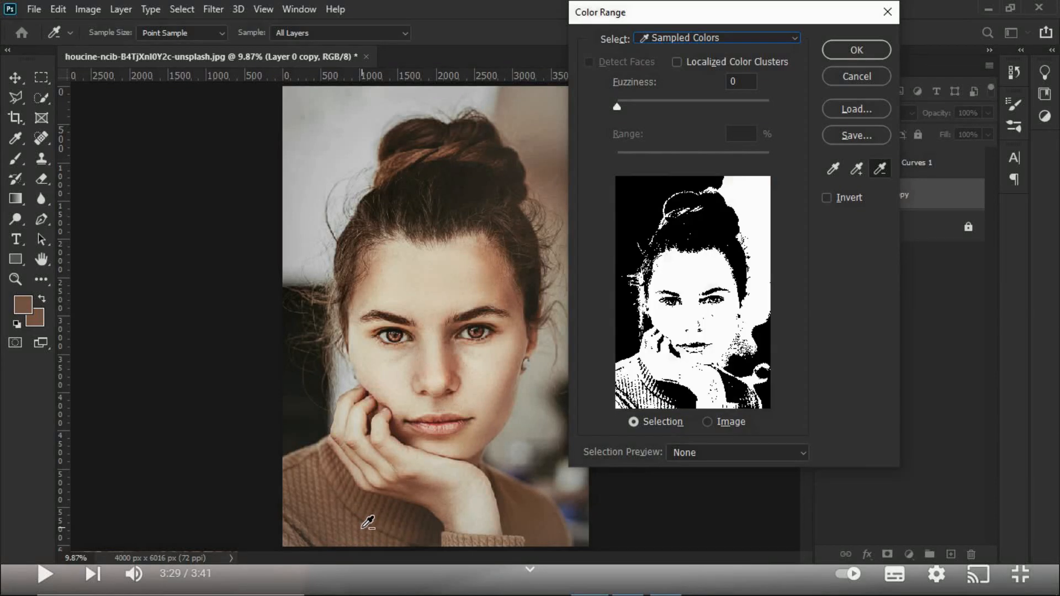
left_click(554, 120)
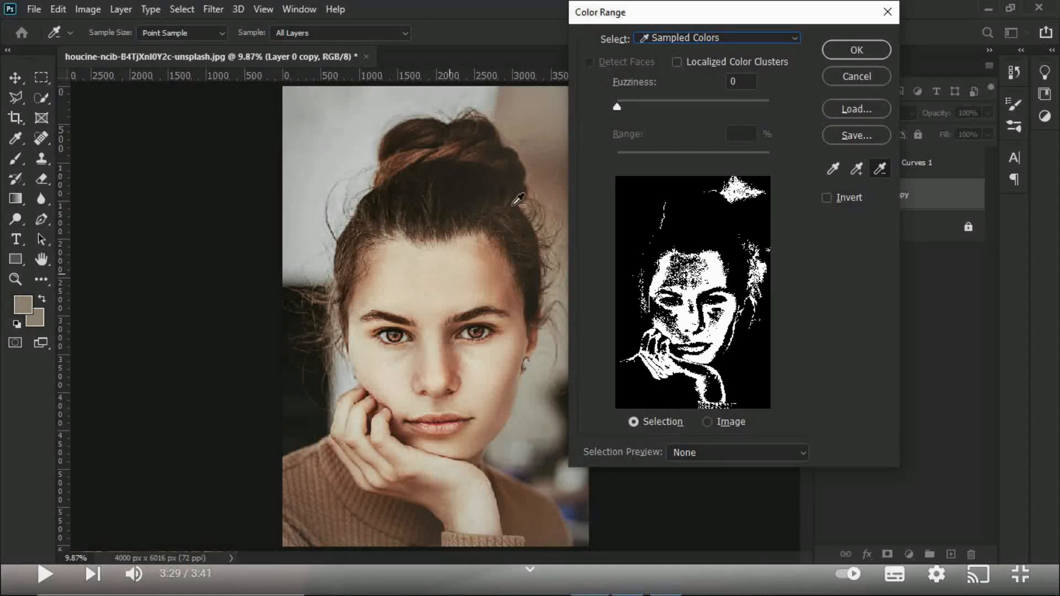
Step: Add the forehead, cheek, jaw and nose tones back to the color range and create the selection with a fuzziness of 15
left_click(857, 168)
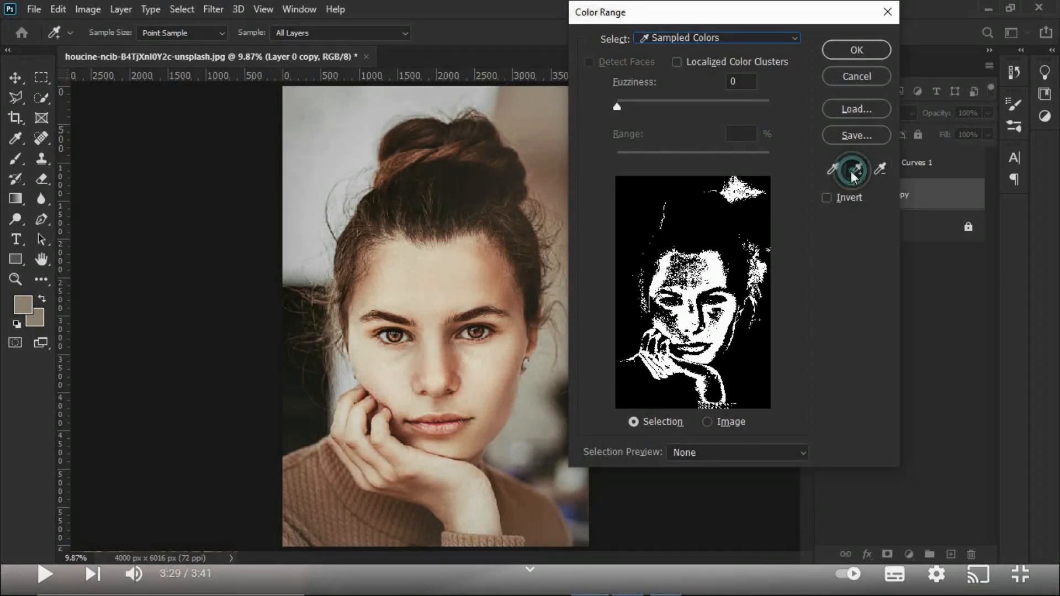
left_click(422, 282)
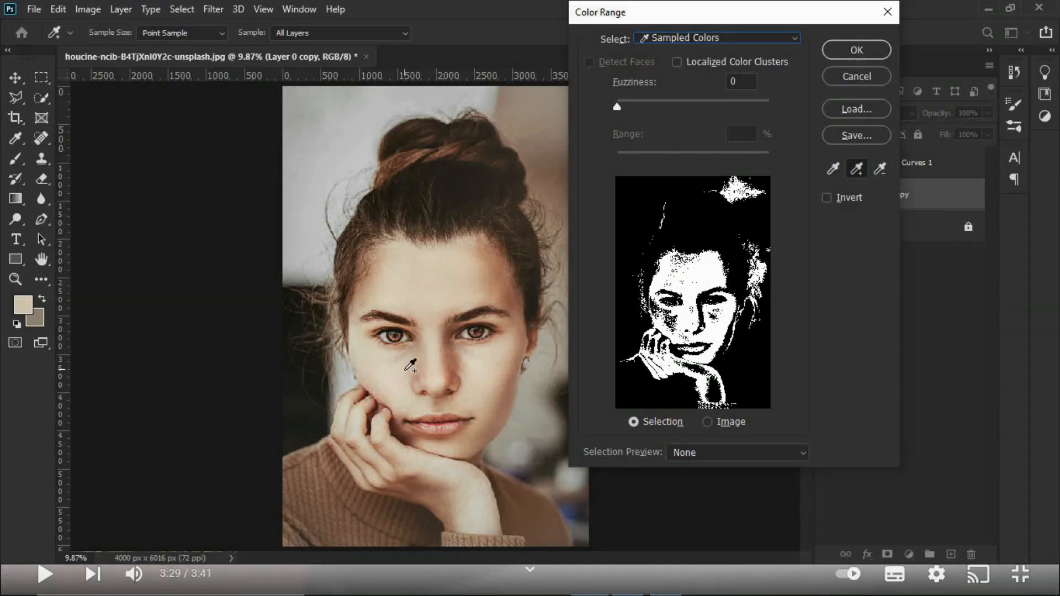
left_click(386, 367)
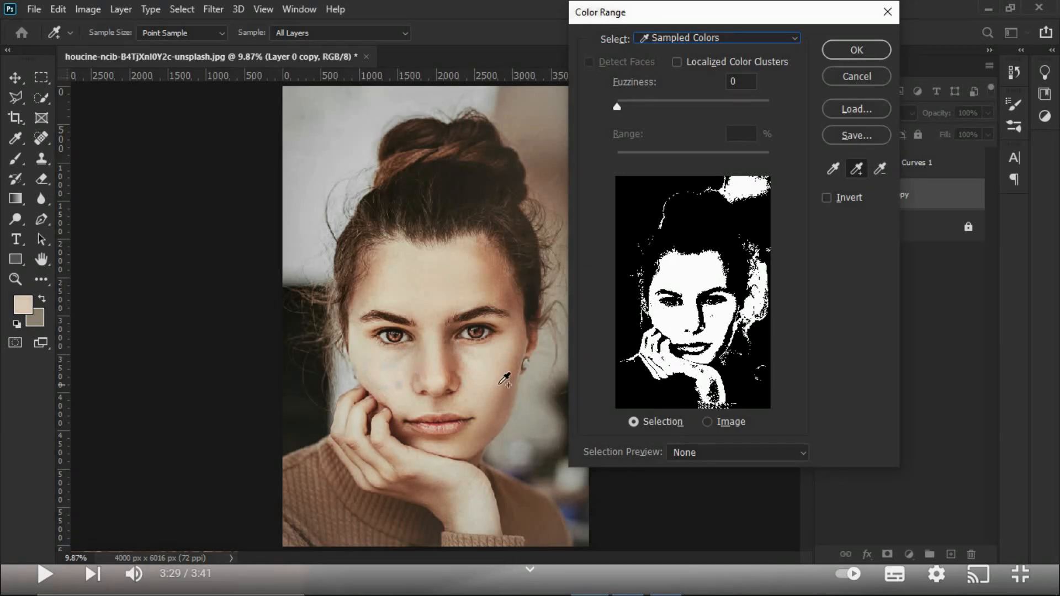
left_click(476, 513)
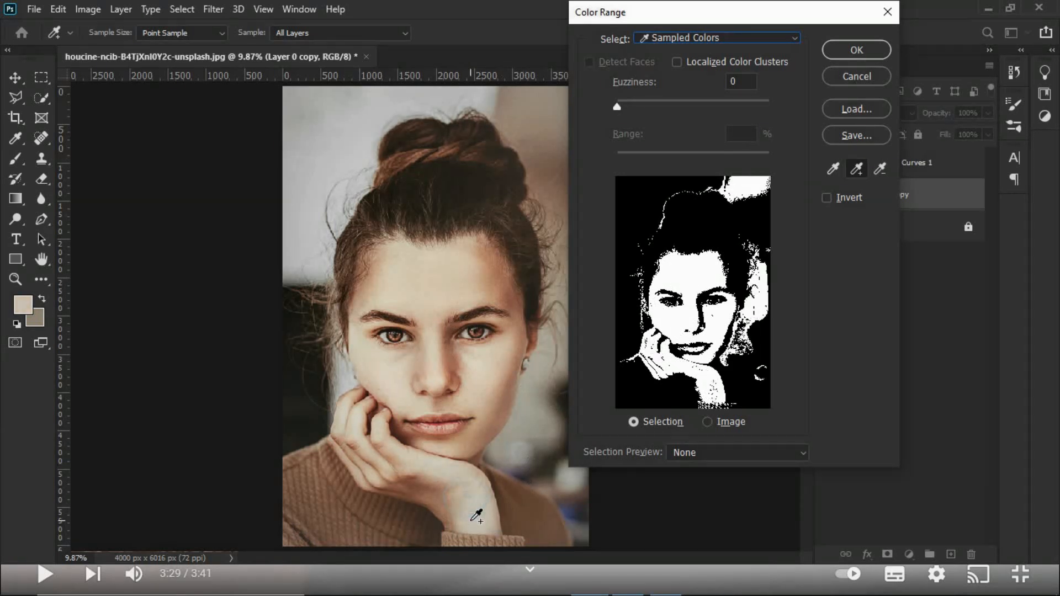
left_click(503, 422)
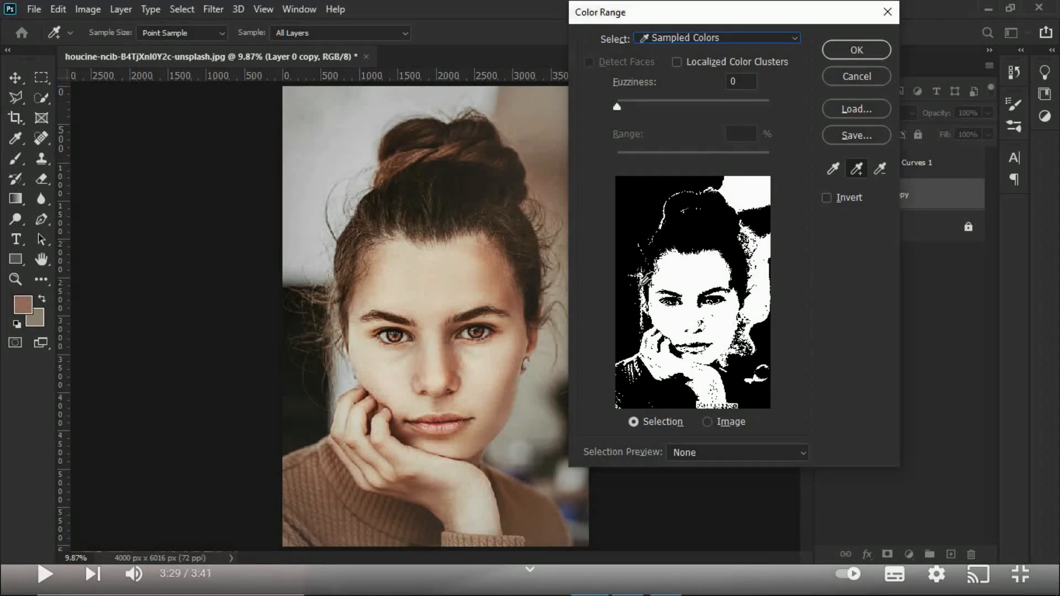
left_click(454, 377)
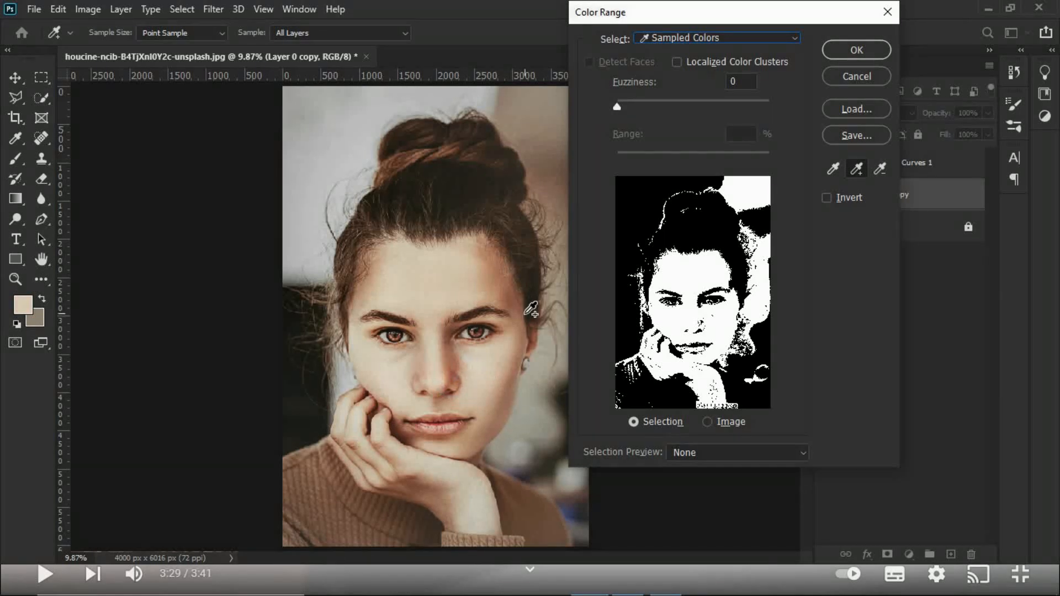
mouse_move(615, 107)
left_mouse_down()
mouse_move(651, 107)
mouse_move(629, 108)
left_mouse_up()
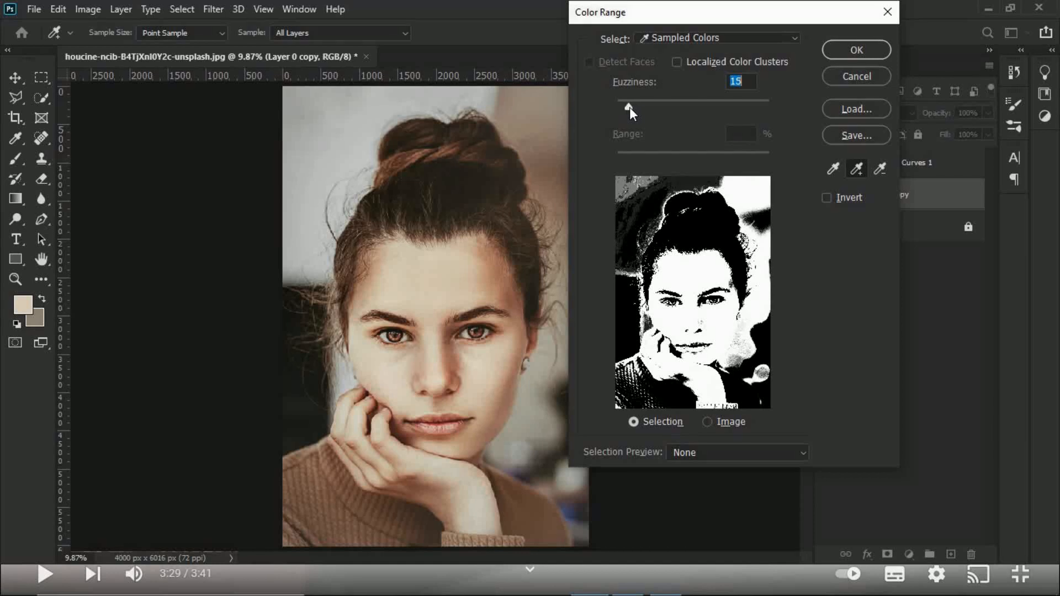
left_click(872, 54)
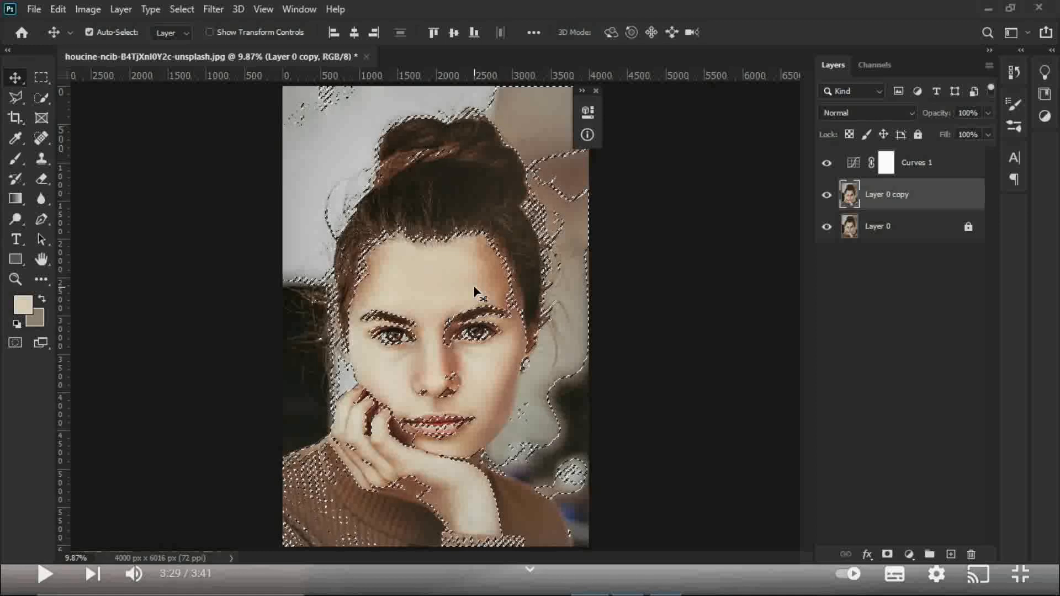
Step: Add a Solid Color fill layer masked by the skin selection, using the color #ff2e01
left_click(910, 554)
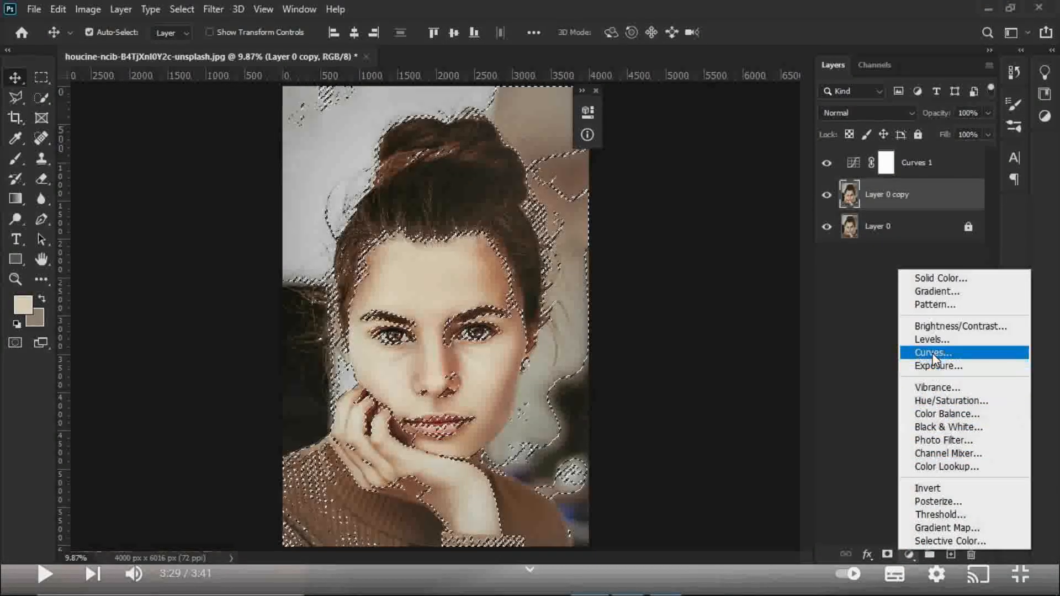
left_click(931, 277)
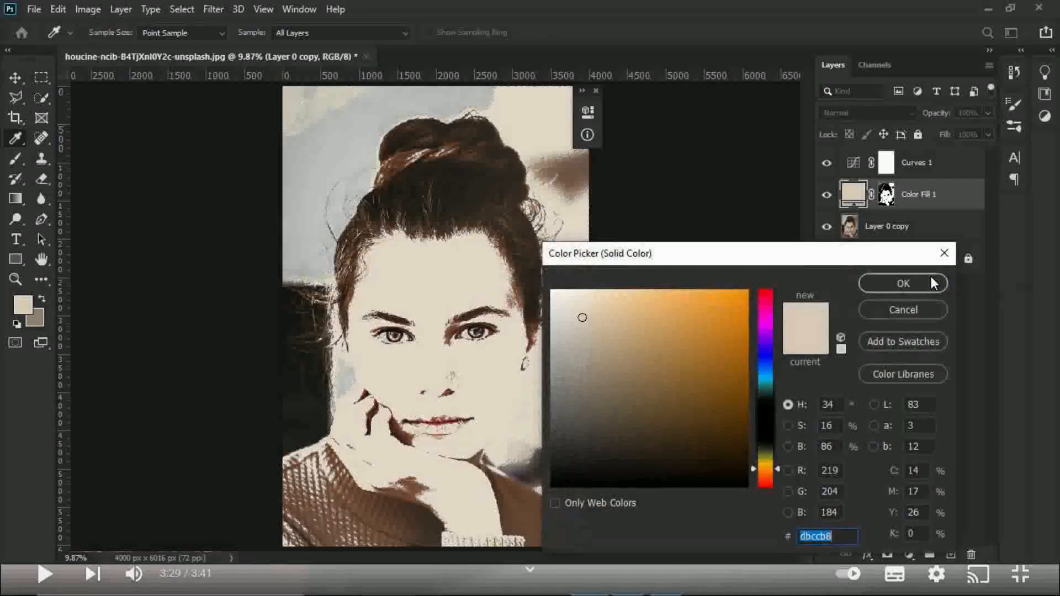
double_click(817, 538)
type("0000ff")
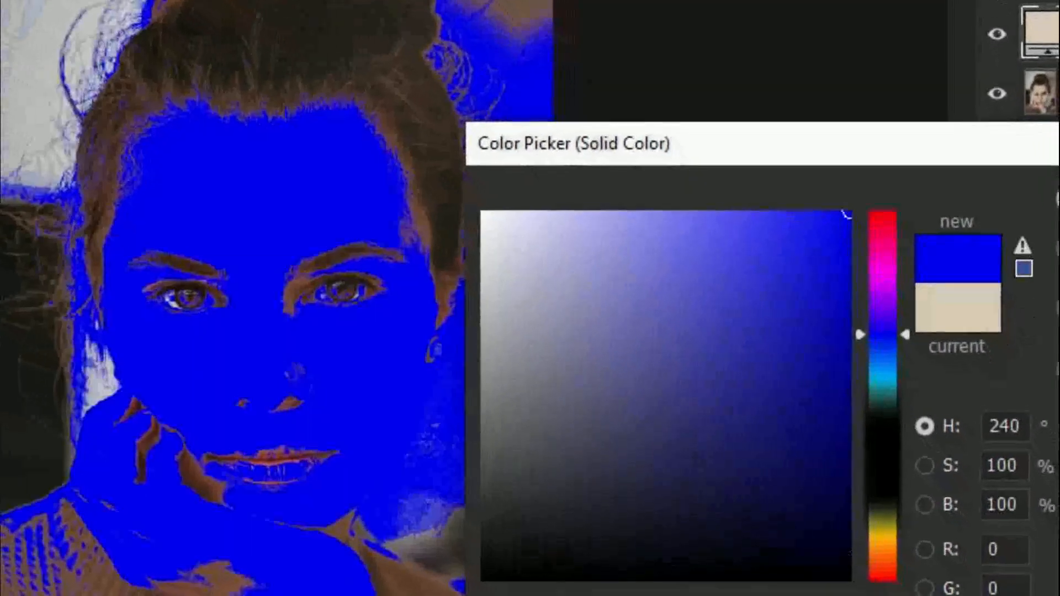
type("2e")
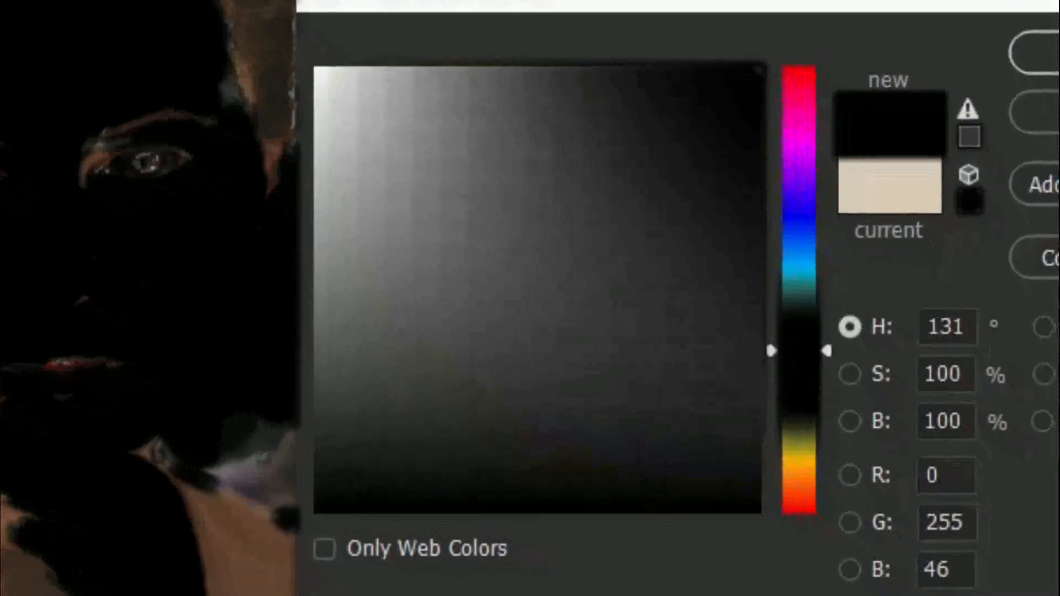
type("02")
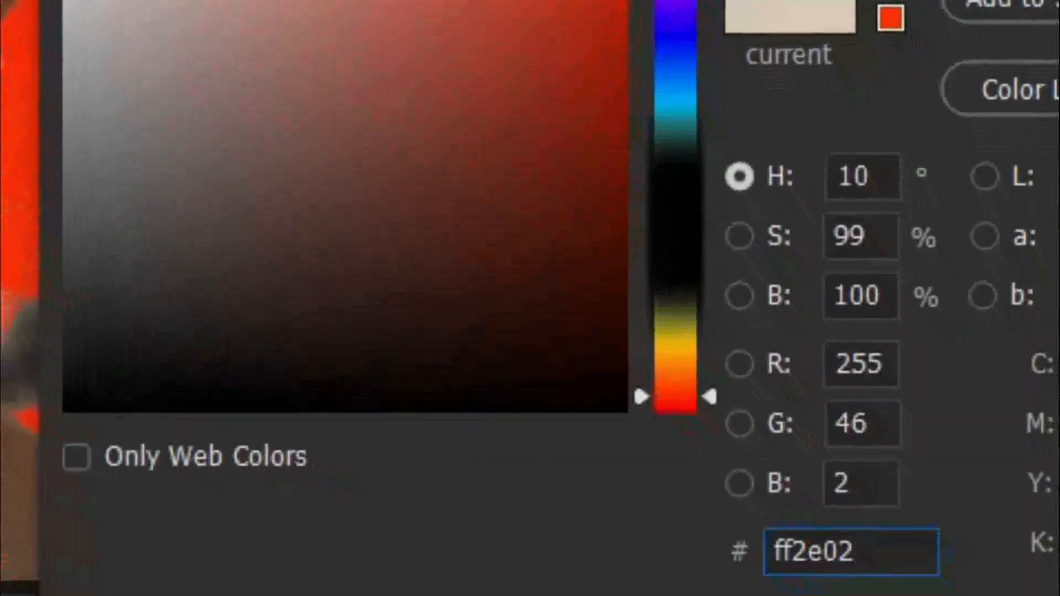
key("BackSpace")
type("1")
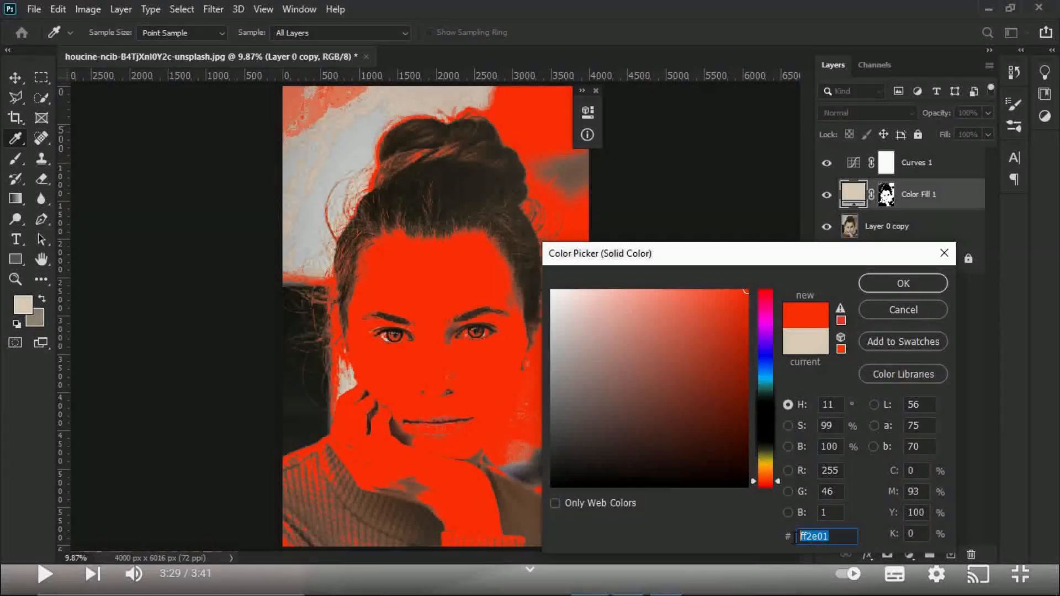
left_click(915, 290)
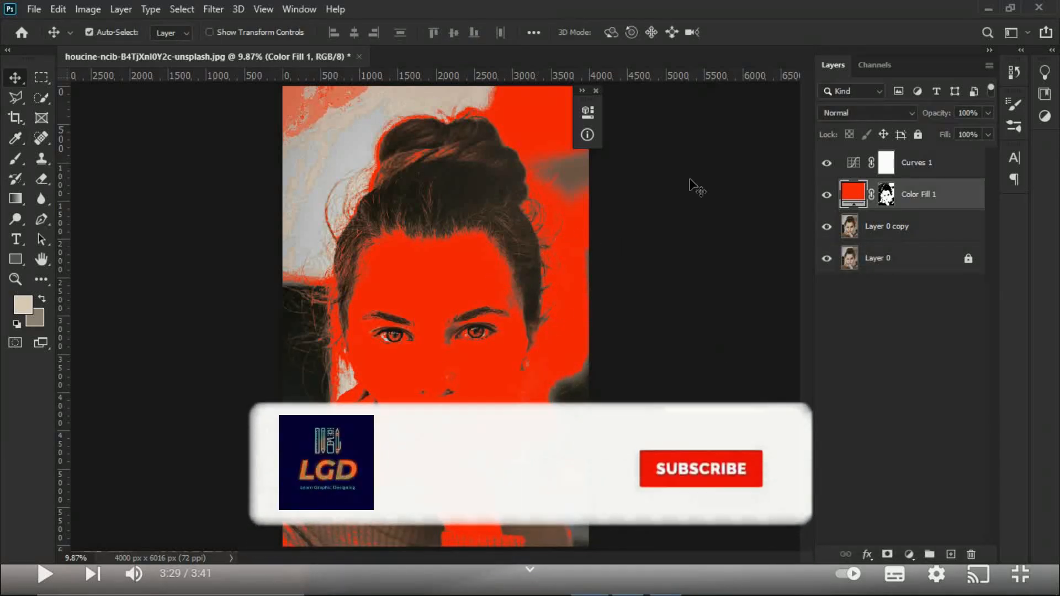
Step: Set the Color Fill 1 layer's blend mode to Linear Light, lower its fill to about 7% and deselect the layer
left_click(952, 202)
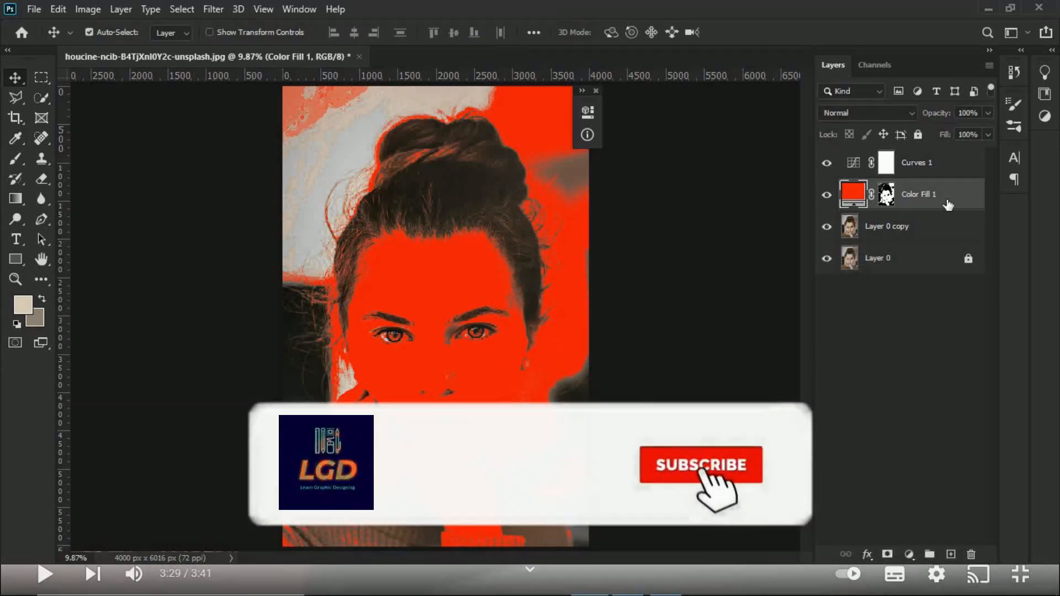
left_click(868, 114)
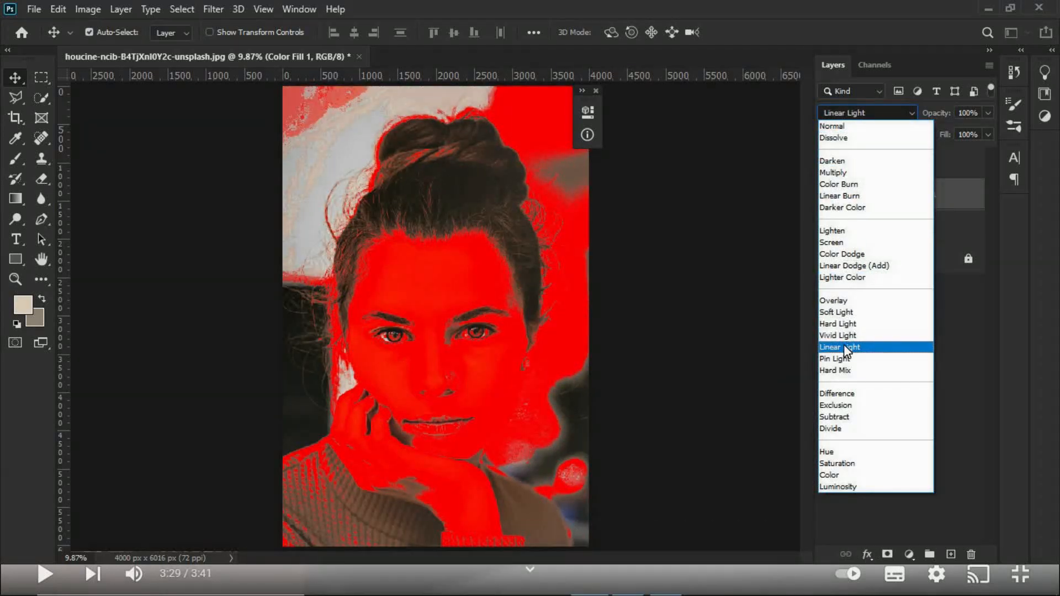
left_click(845, 347)
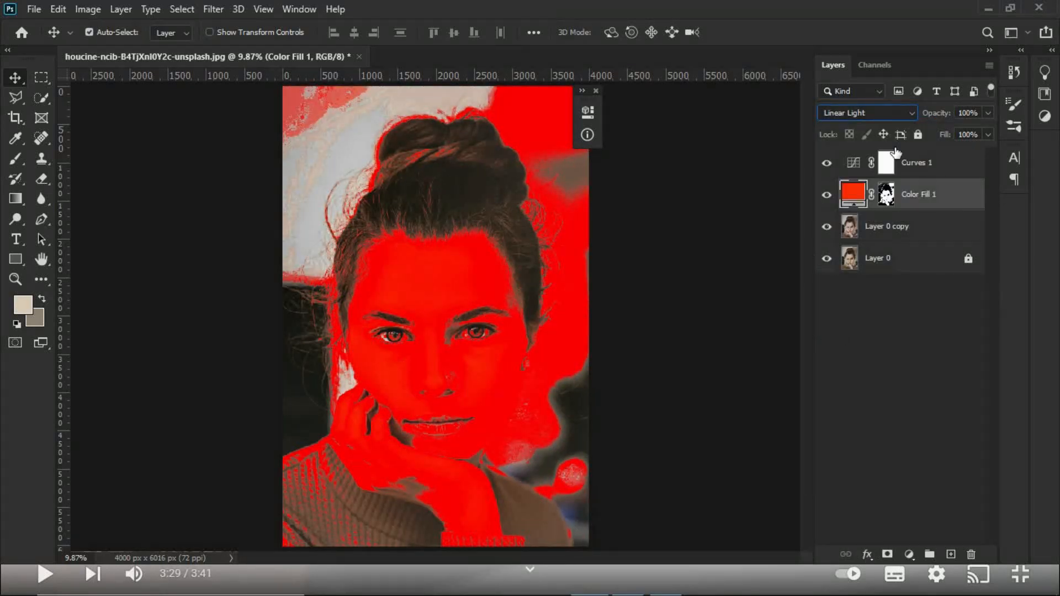
left_click(988, 134)
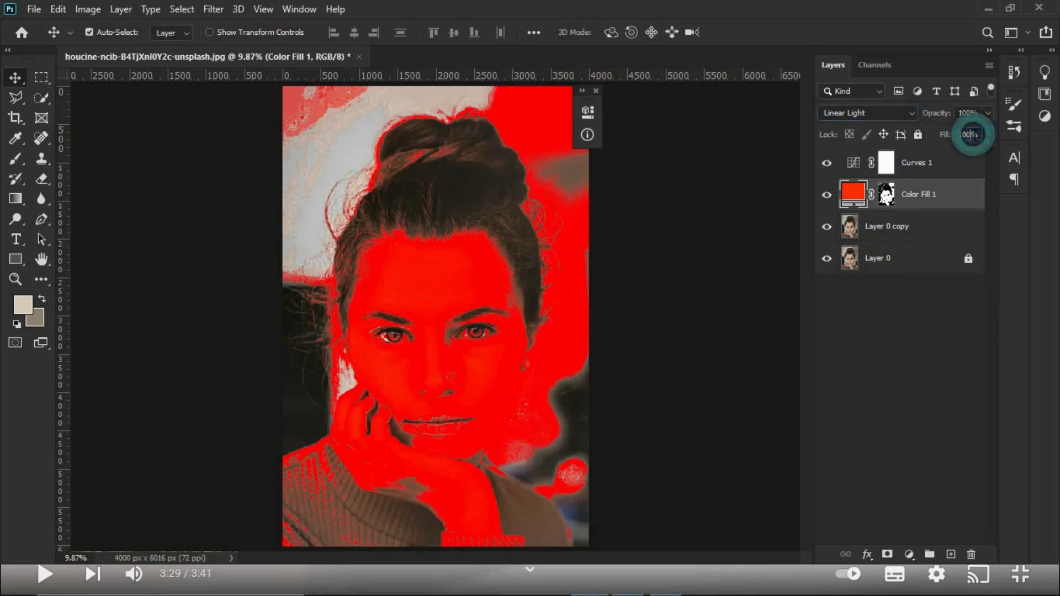
left_click_drag(990, 150, 919, 150)
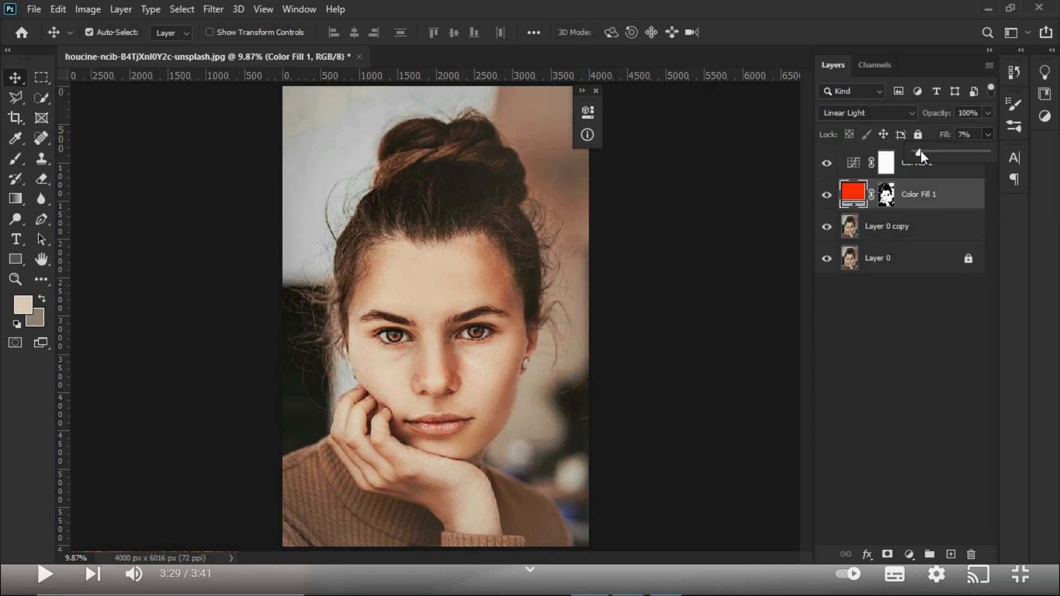
left_click_drag(919, 150, 919, 150)
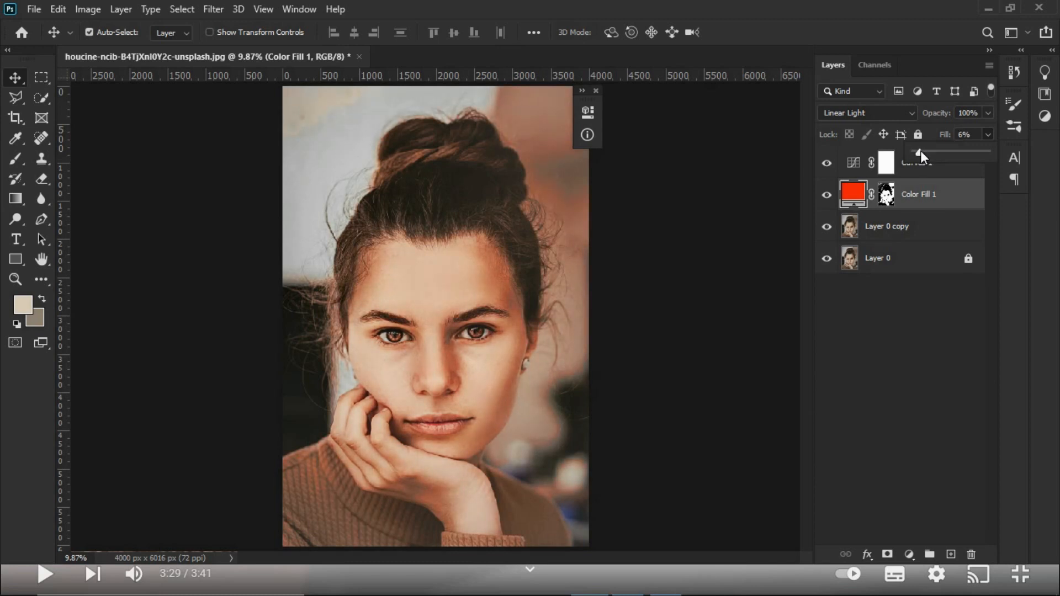
left_click(902, 399)
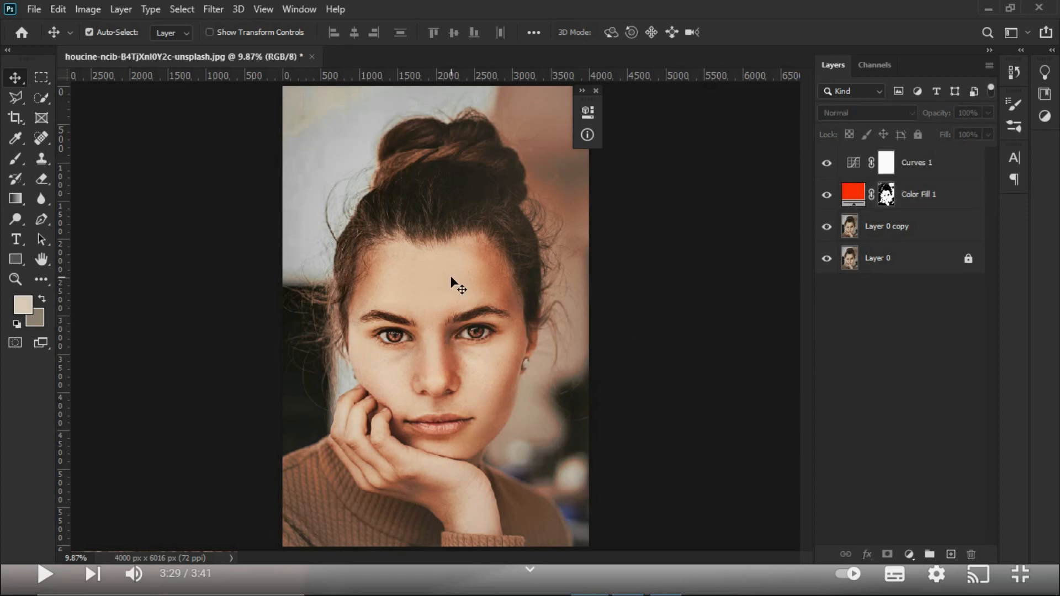
Step: Move Curves 1 below Color Fill 1 and set up a black brush at size 1200 with 19% flow
left_click_drag(918, 161, 923, 205)
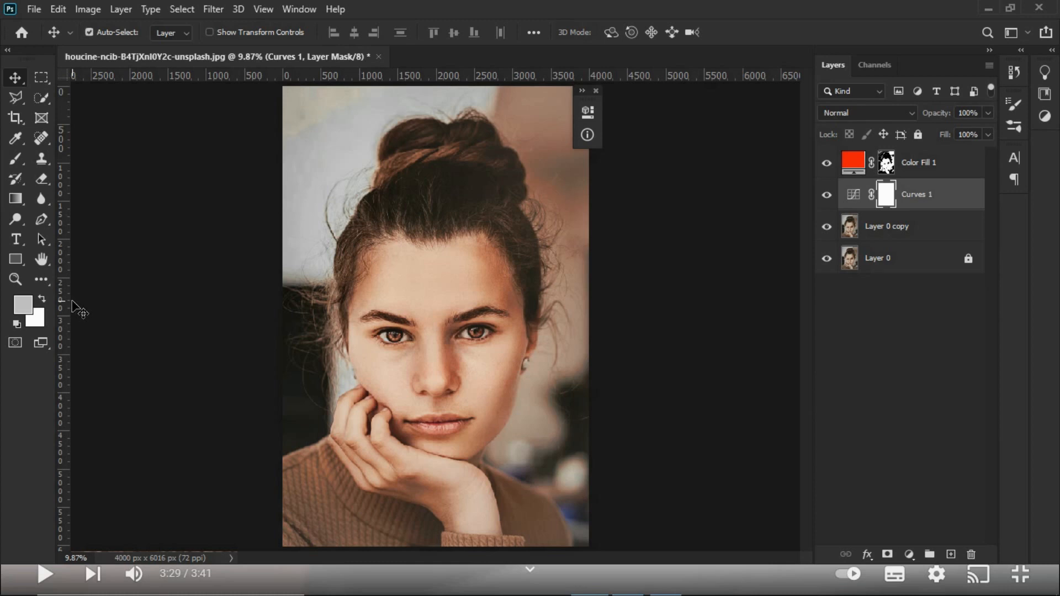
key("d")
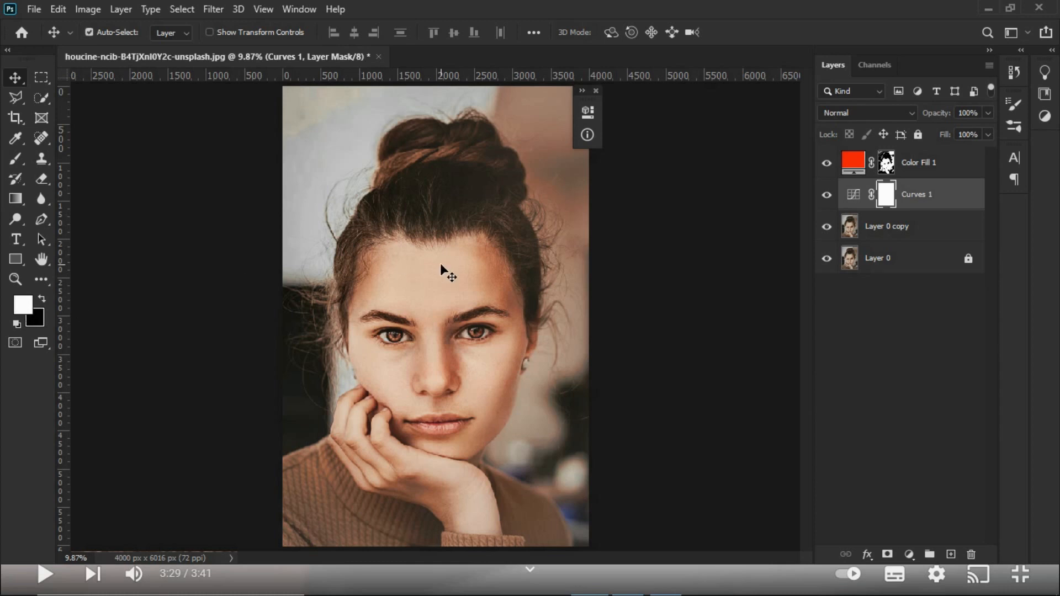
key("b")
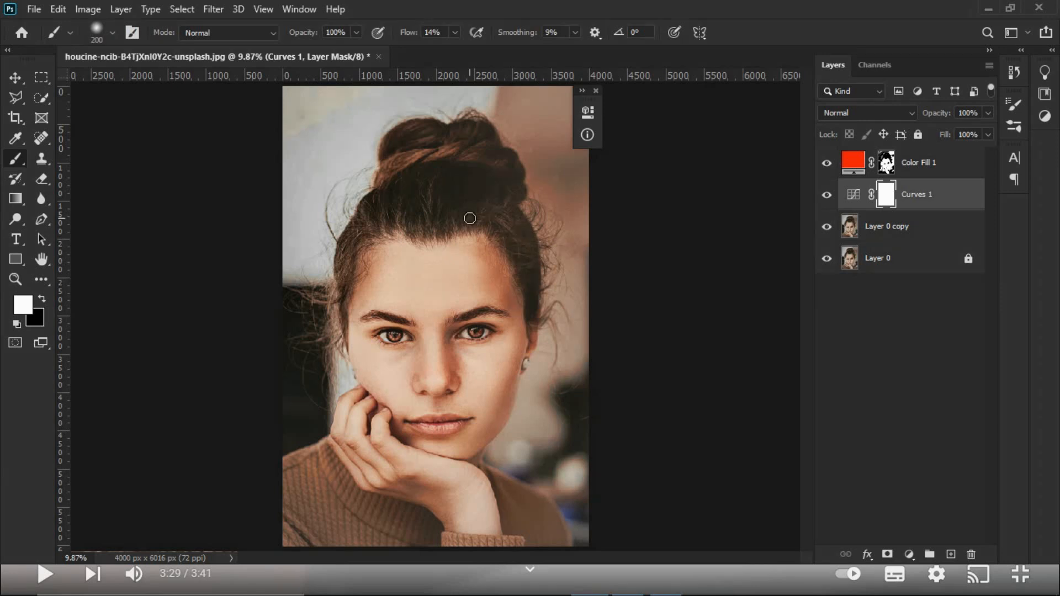
key("x")
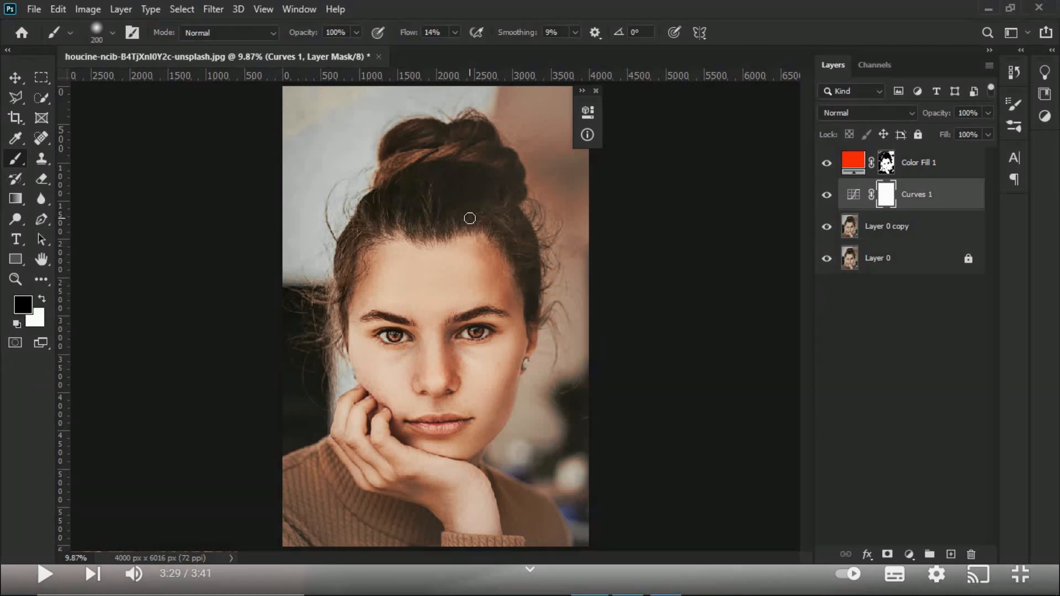
key("bracketright")
key("bracketright")
key("bracketright")
key("bracketright")
key("bracketright")
key("bracketright")
key("bracketright")
key("bracketright")
key("bracketright")
left_click_drag(406, 32, 410, 32)
left_click(596, 91)
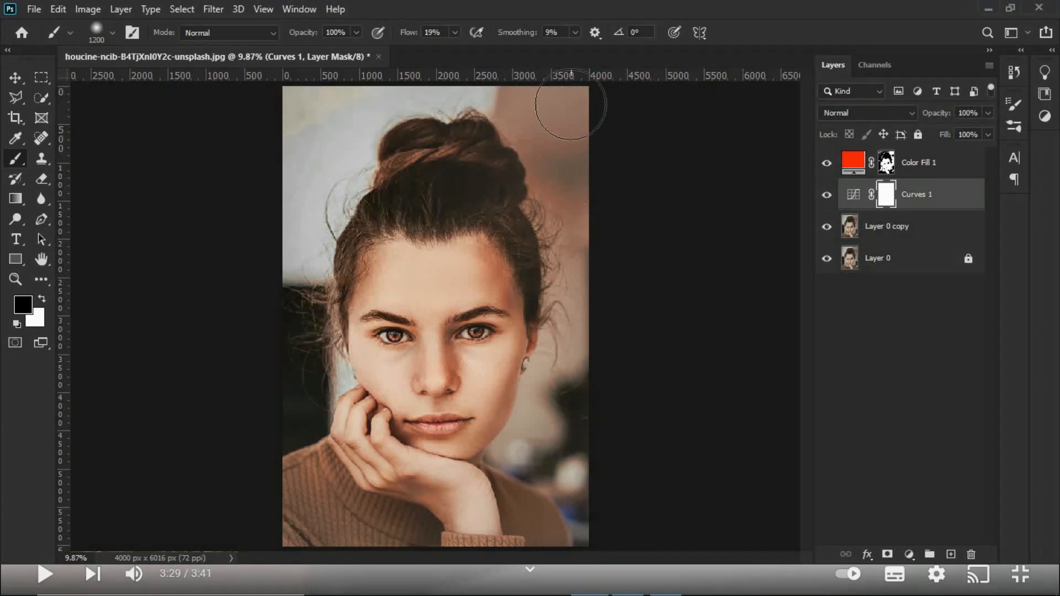
mouse_move(331, 104)
left_mouse_down()
mouse_move(298, 132)
mouse_move(300, 111)
mouse_move(294, 388)
mouse_move(287, 294)
mouse_move(304, 508)
mouse_move(367, 537)
left_mouse_up()
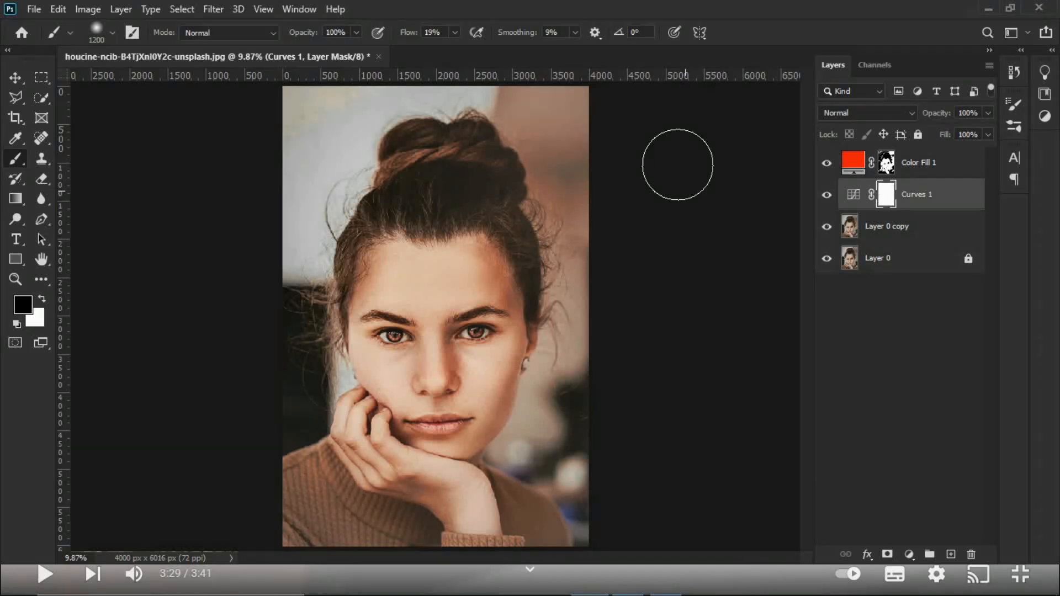
Step: Target the Color Fill 1 mask and brush white over the forehead above the eye nearest the earring
left_click(886, 163)
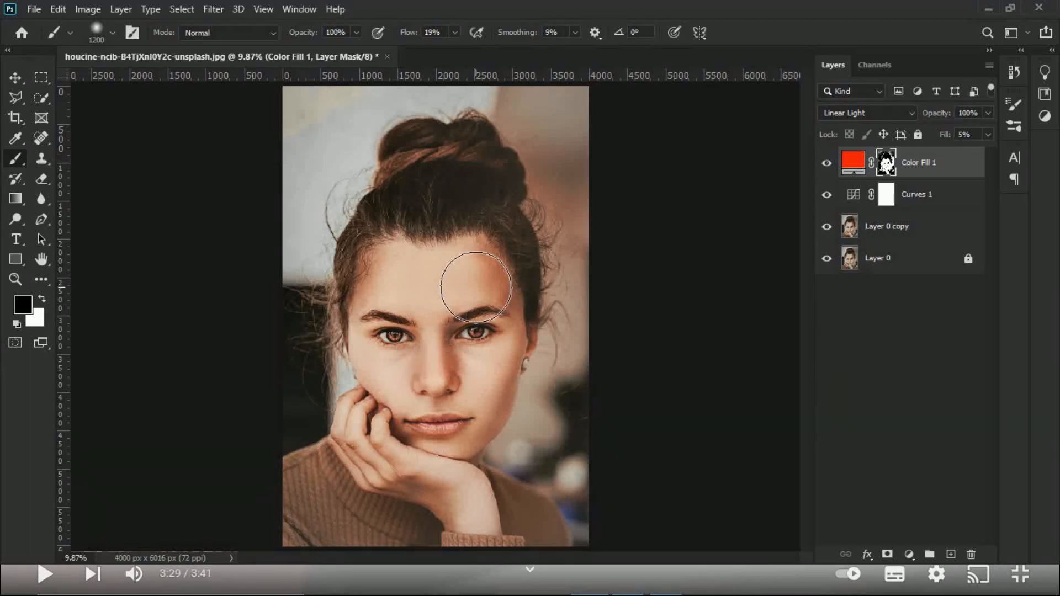
key("x")
mouse_move(480, 275)
left_mouse_down()
mouse_move(445, 269)
mouse_move(466, 281)
mouse_move(381, 276)
mouse_move(492, 271)
left_mouse_up()
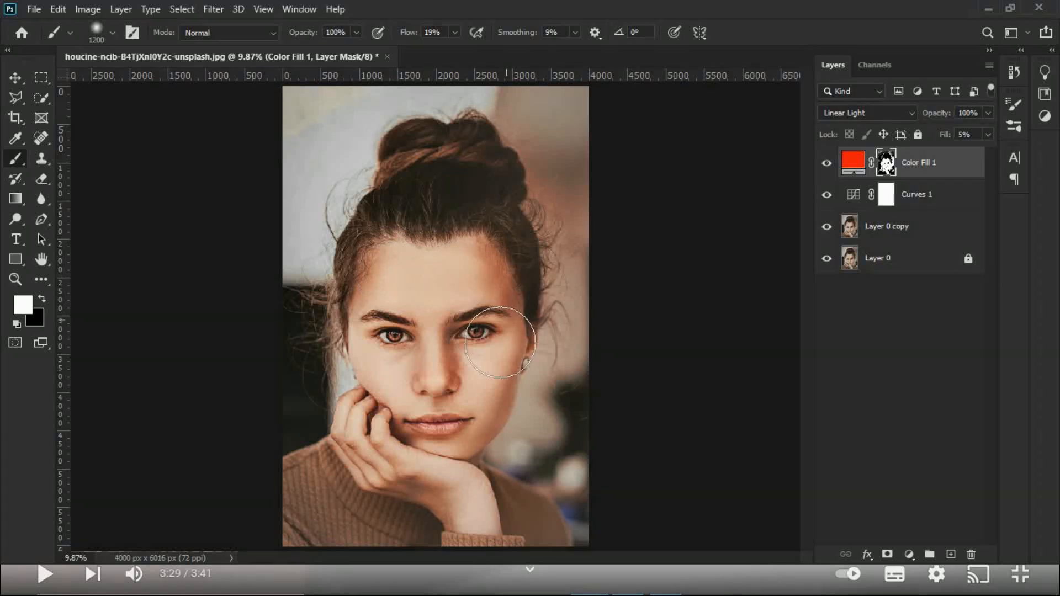
Step: Reduce the brush to size 175 and paint white over the eyebrows and both eyes on the Color Fill 1 mask
key("z")
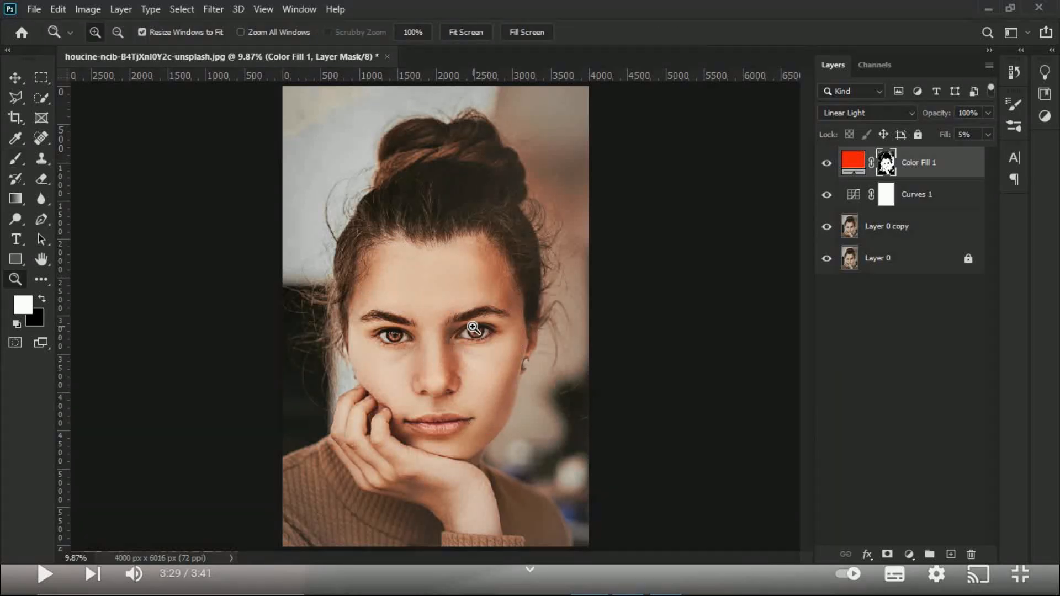
left_click(471, 319)
left_click(471, 319)
left_click(472, 319)
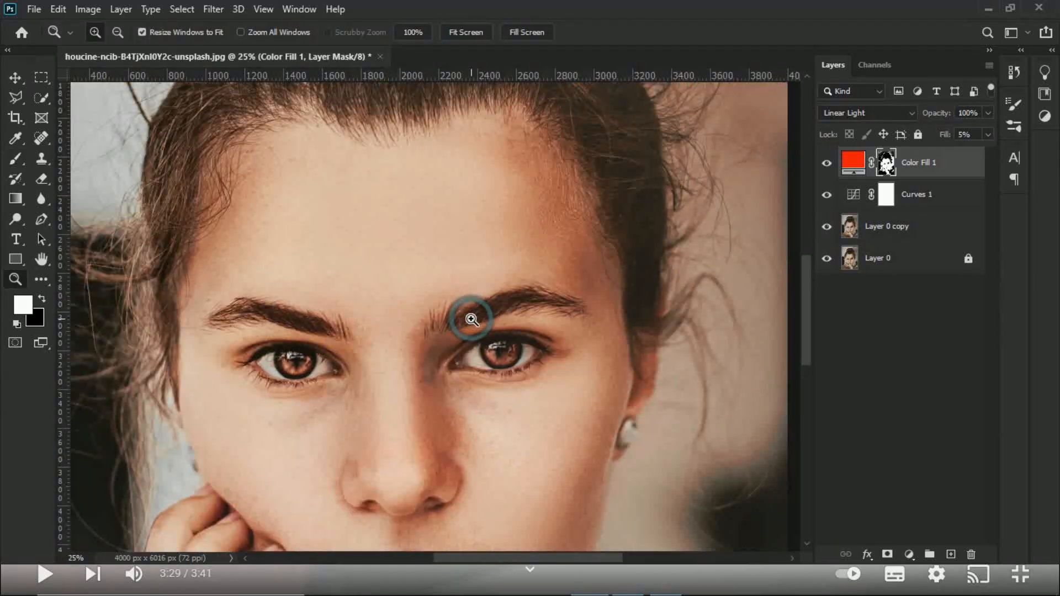
left_click(471, 319)
key("b")
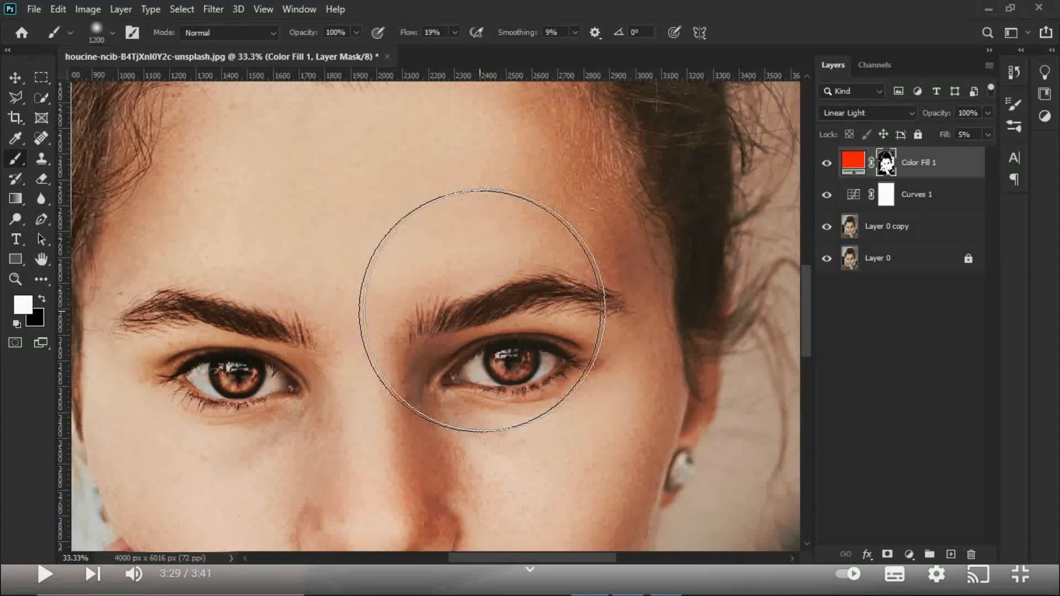
key("bracketleft")
key("bracketleft")
key("bracketleft")
key("bracketleft")
key("bracketleft")
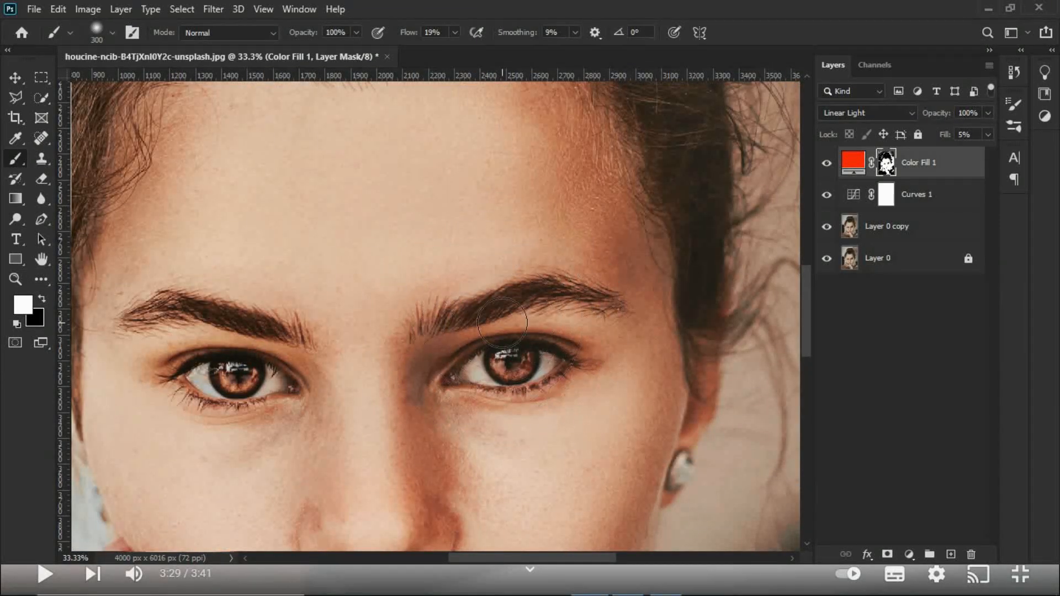
key("bracketleft")
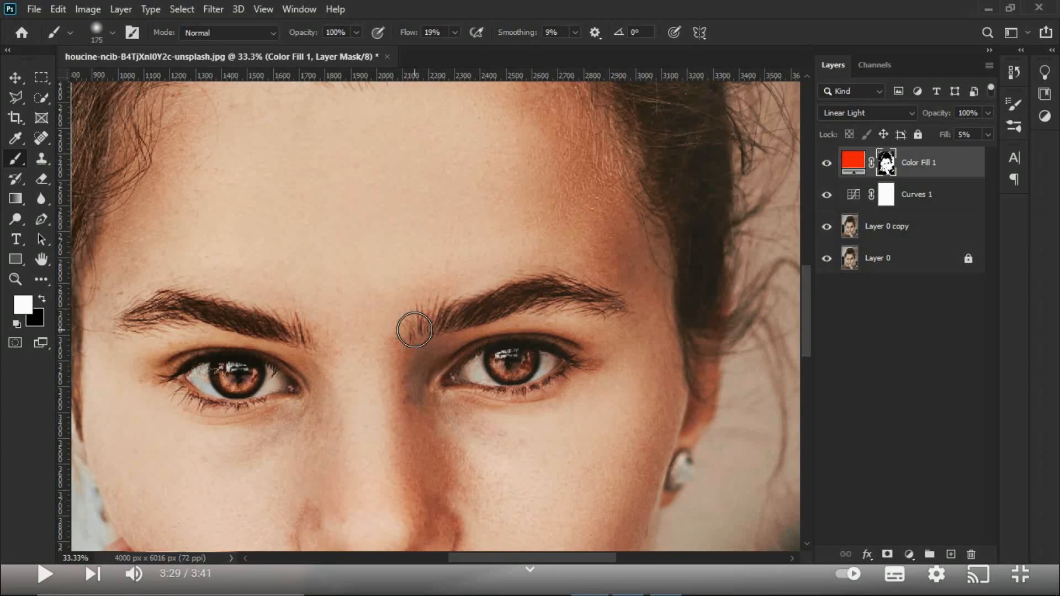
left_click_drag(507, 296, 593, 292)
mouse_move(526, 354)
left_mouse_down()
mouse_move(483, 366)
mouse_move(538, 367)
left_mouse_up()
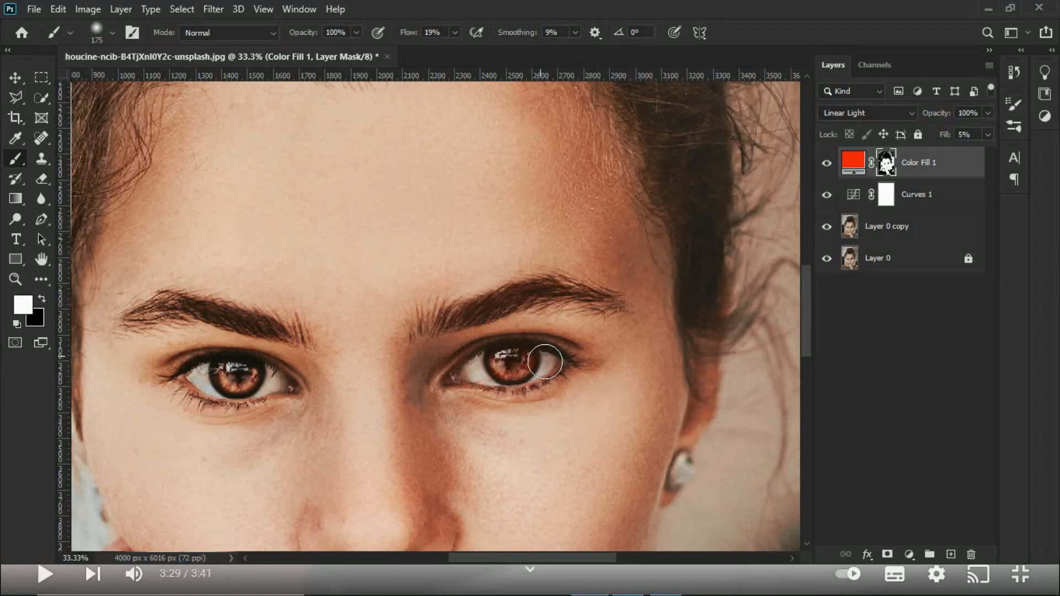
mouse_move(256, 360)
left_mouse_down()
mouse_move(265, 378)
mouse_move(213, 375)
left_mouse_up()
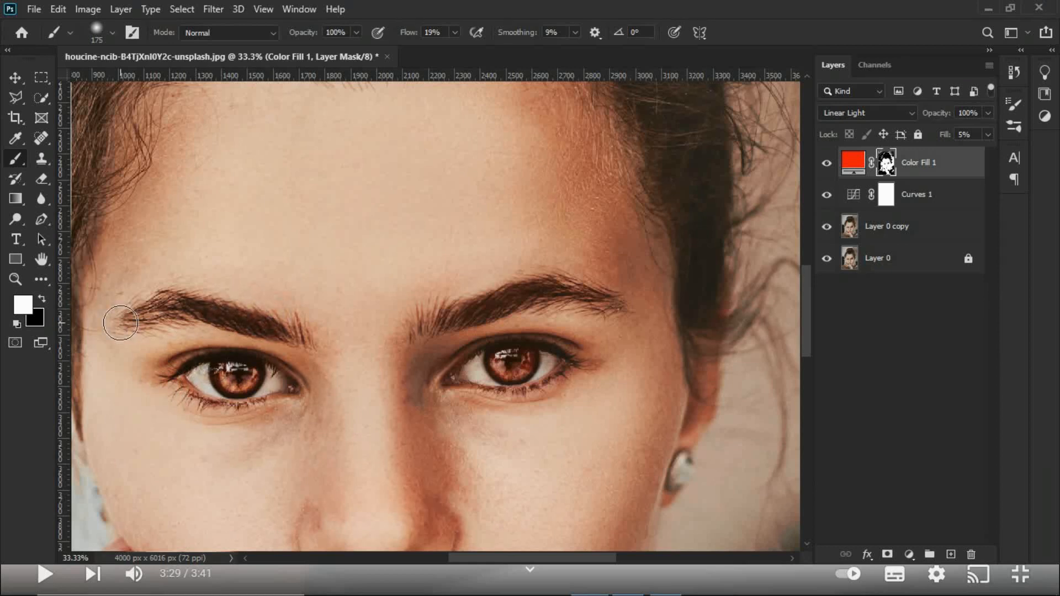
Step: Compare the full retouched portrait with Layer 0 copy alone and with the original Layer 0 alone
key("ctrl+0")
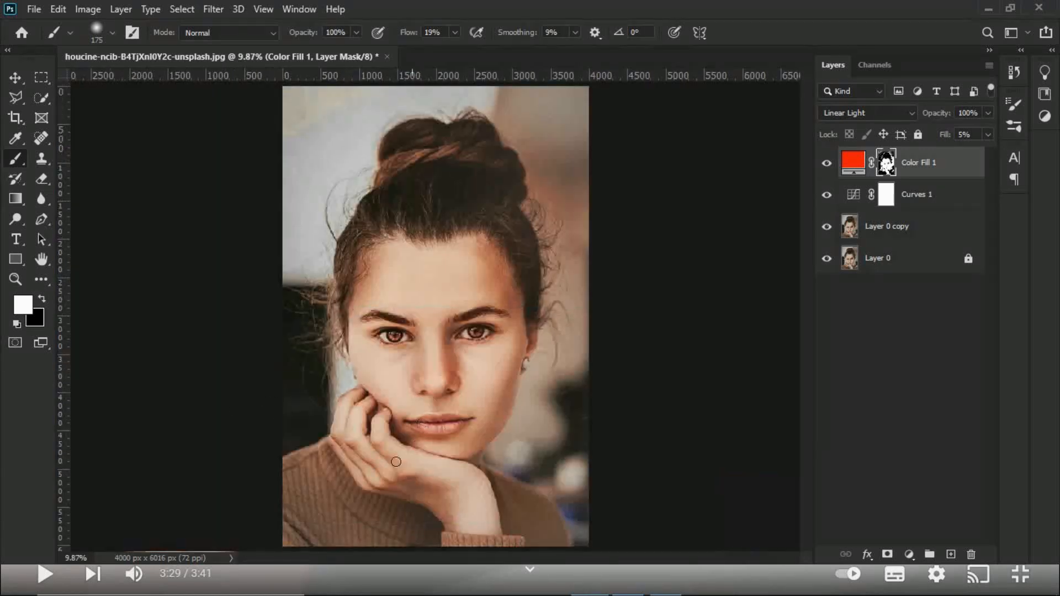
left_click(828, 226, "alt")
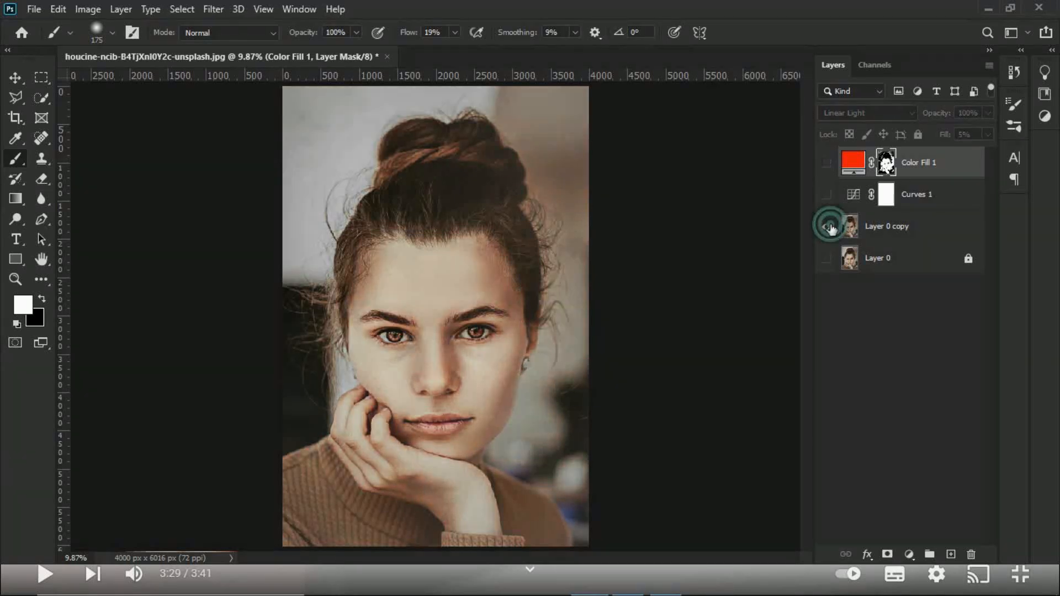
left_click(827, 226, "alt")
left_click(827, 225, "alt")
left_click(828, 226, "alt")
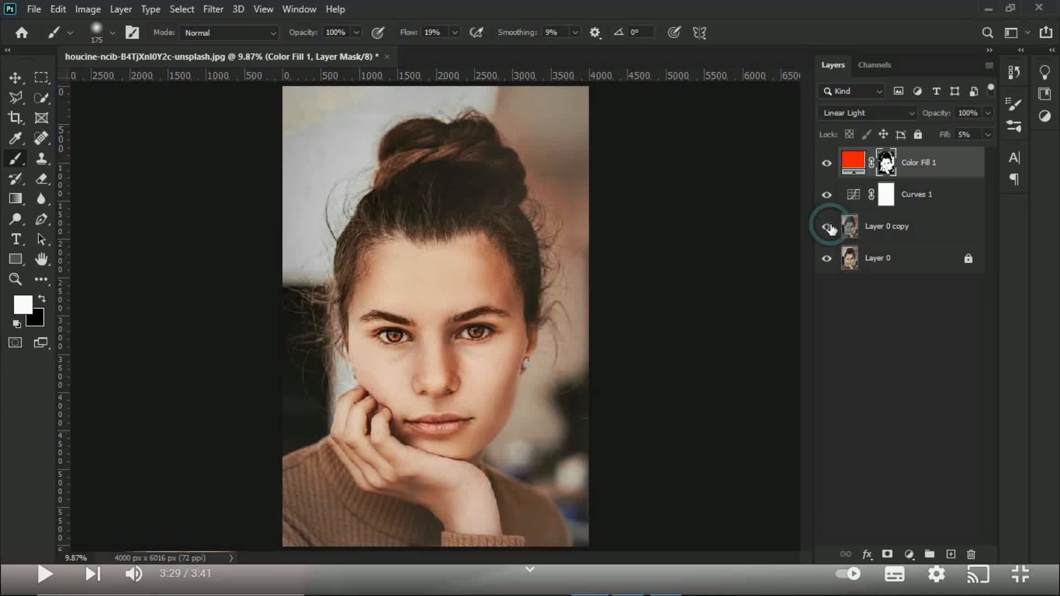
left_click(827, 259, "alt")
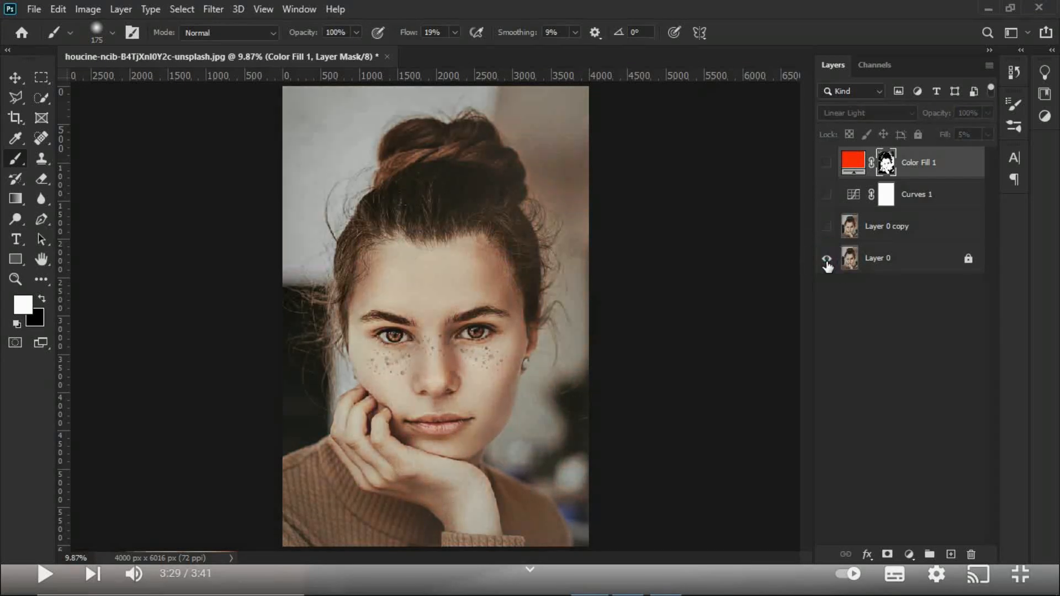
left_click(827, 259, "alt")
left_click(827, 260, "alt")
left_click(827, 260, "alt")
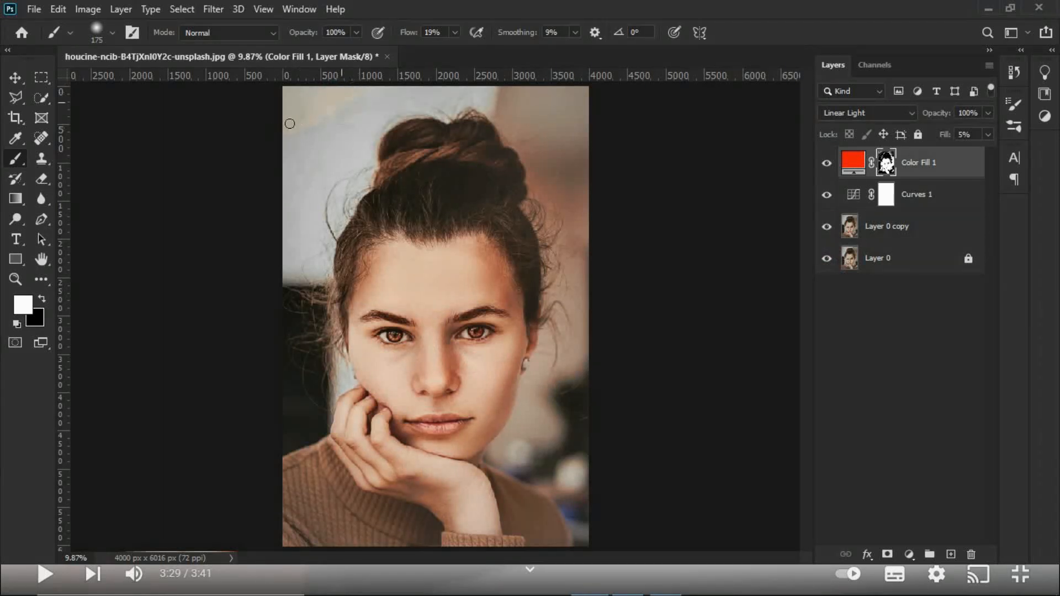
Step: Paint the background black on the Color Fill 1 mask with 100% flow, enlarging the brush to size 600
key("x")
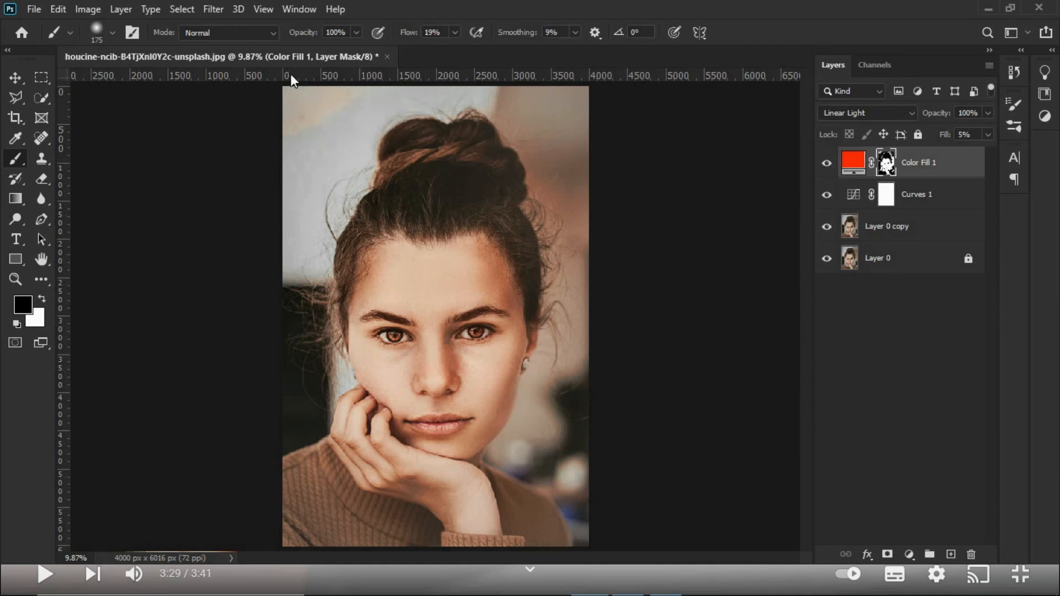
left_click_drag(402, 32, 538, 11)
left_click_drag(303, 124, 325, 109)
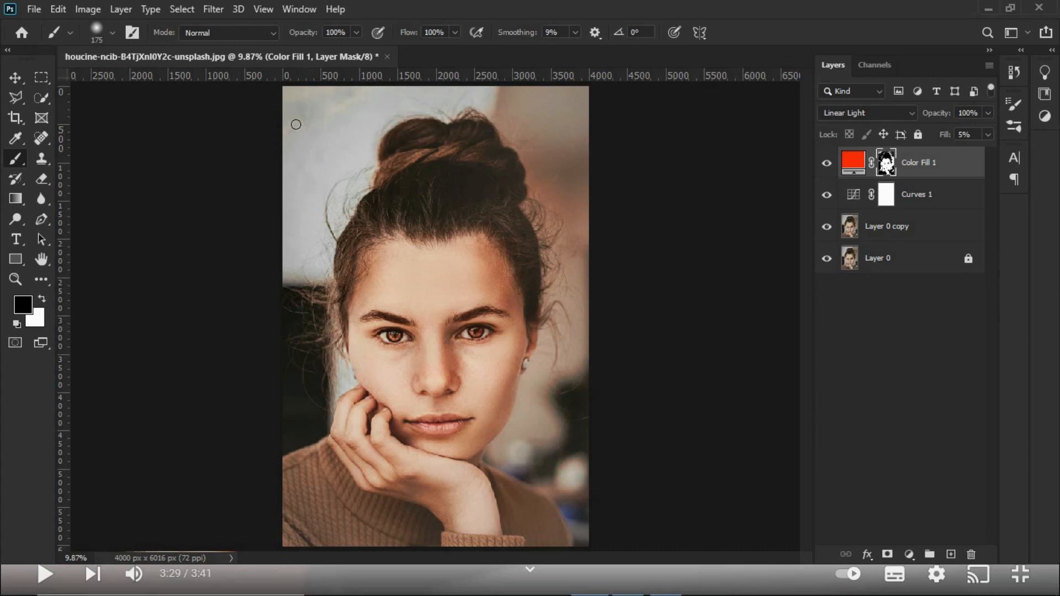
key("bracketright")
key("bracketright")
mouse_move(539, 111)
left_mouse_down()
mouse_move(580, 114)
mouse_move(559, 94)
mouse_move(607, 114)
mouse_move(571, 153)
mouse_move(581, 153)
mouse_move(563, 104)
mouse_move(595, 240)
mouse_move(587, 472)
left_mouse_up()
left_click_drag(560, 422, 575, 342)
Step: Toggle the visibility of Color Fill 1 and Curves 1 to examine their effect on the portrait
left_click(824, 167)
left_click(824, 166)
left_click(824, 167)
left_click(823, 165)
left_click(825, 193)
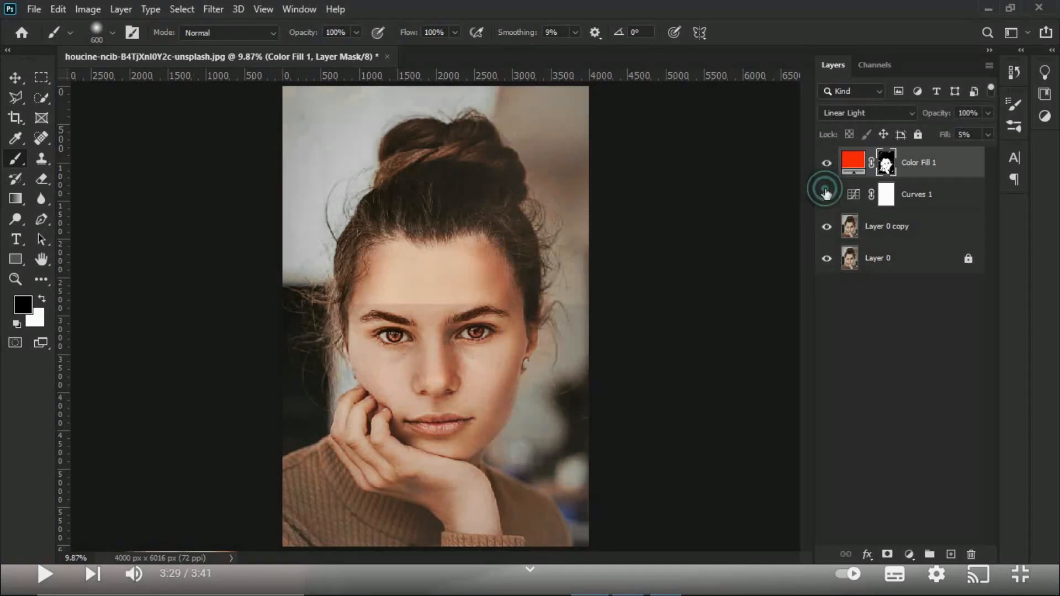
Step: Select the layers from Layer 0 copy to Color Fill 1 and stamp all visible layers into a new top layer
left_click(863, 229)
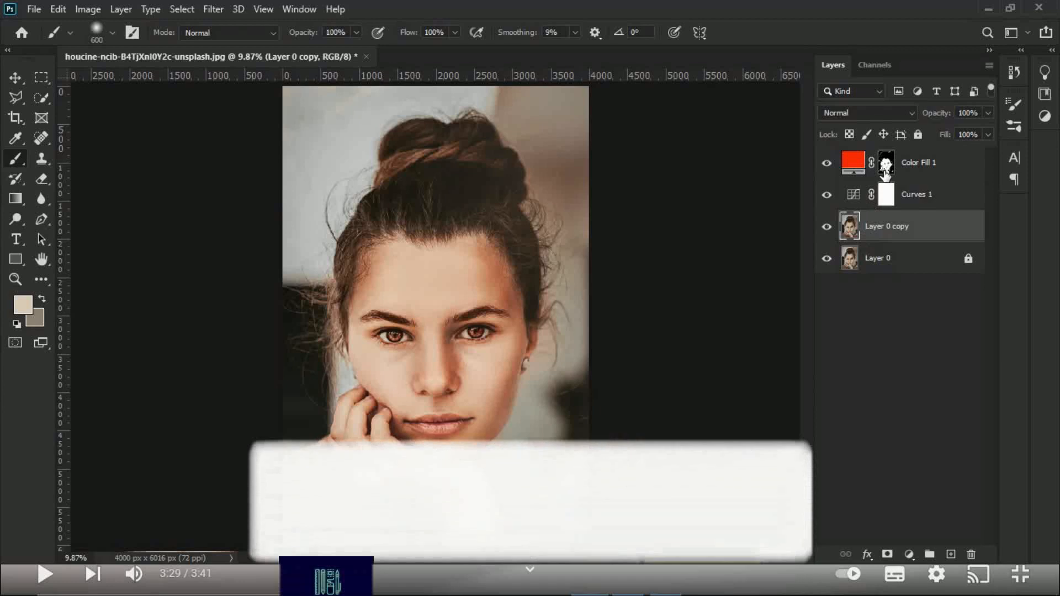
left_click(885, 168)
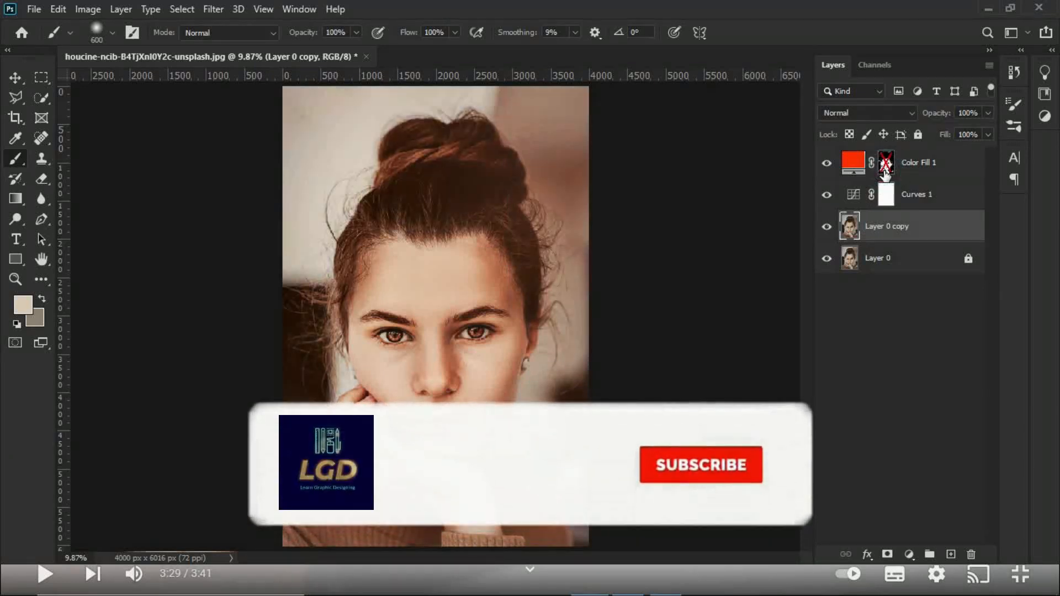
left_click(912, 167, "shift")
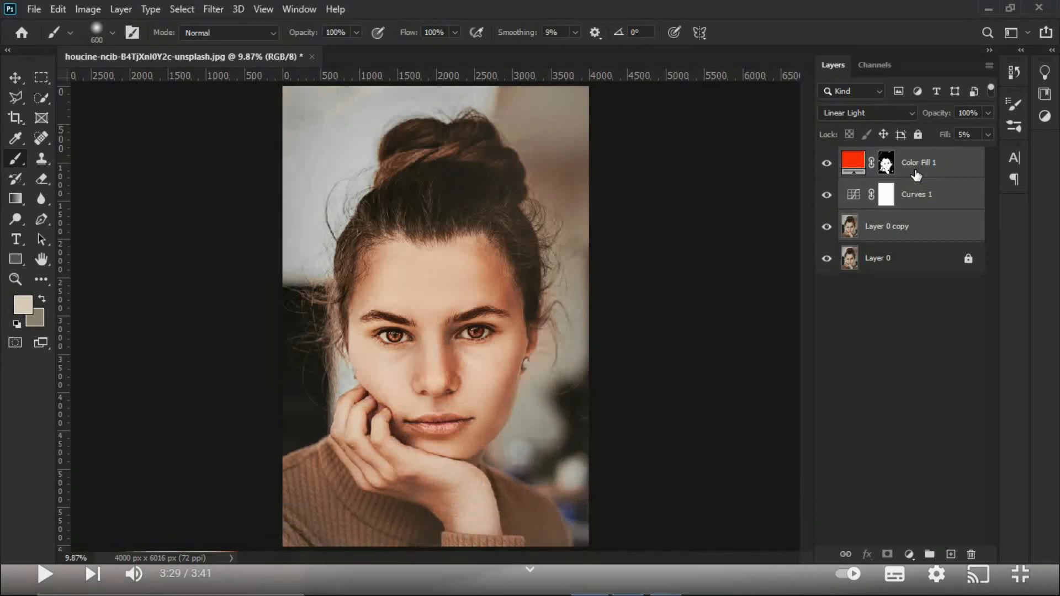
key("ctrl+alt+shift+e")
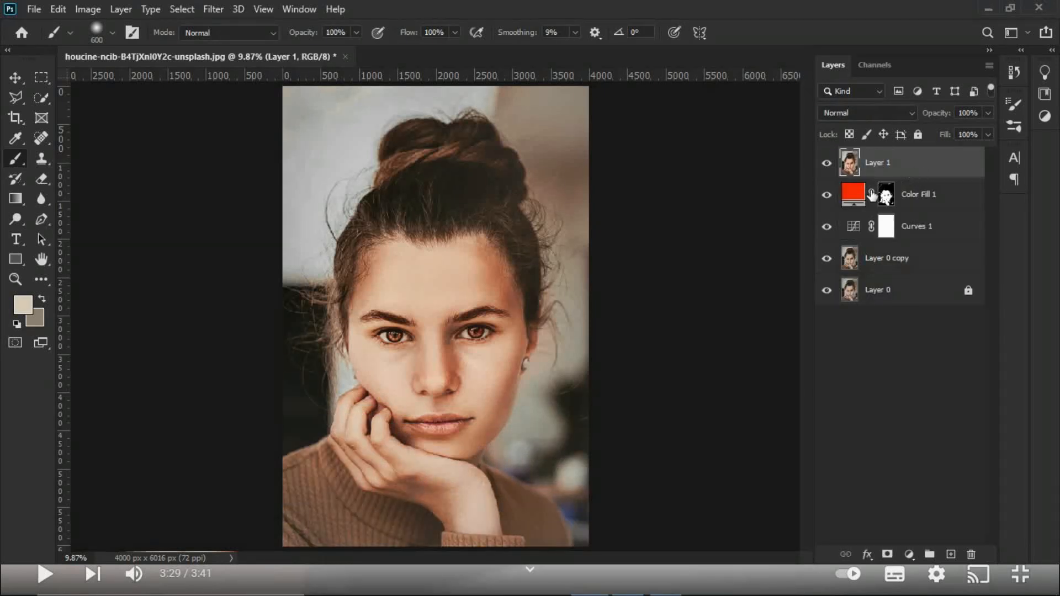
Step: Check the stamped layer on its own by temporarily hiding all the layers beneath it
left_click_drag(827, 195, 827, 290)
left_click(827, 164)
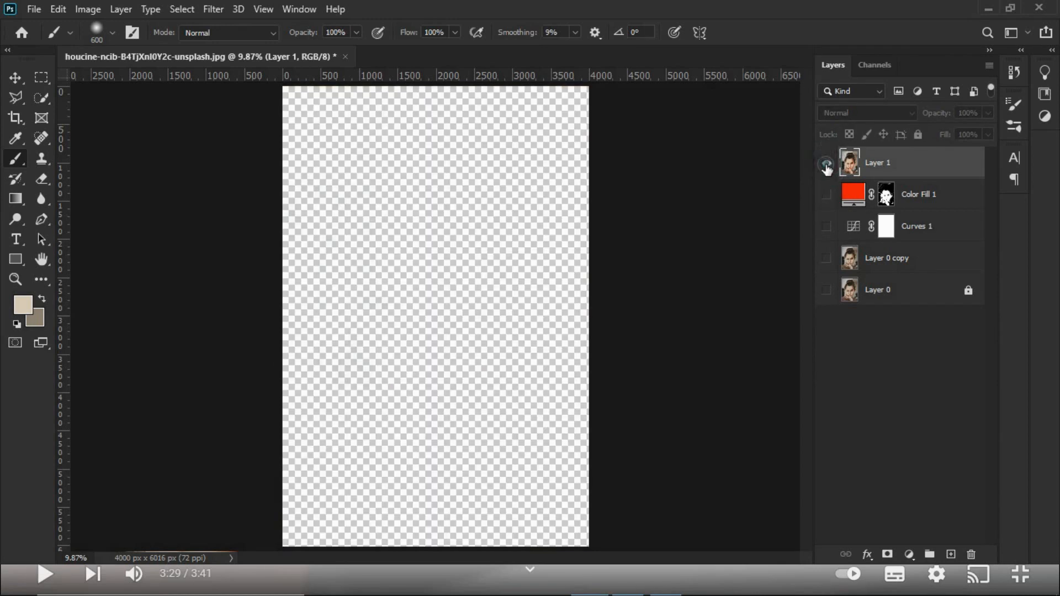
left_click(827, 164)
left_click_drag(830, 204, 831, 297)
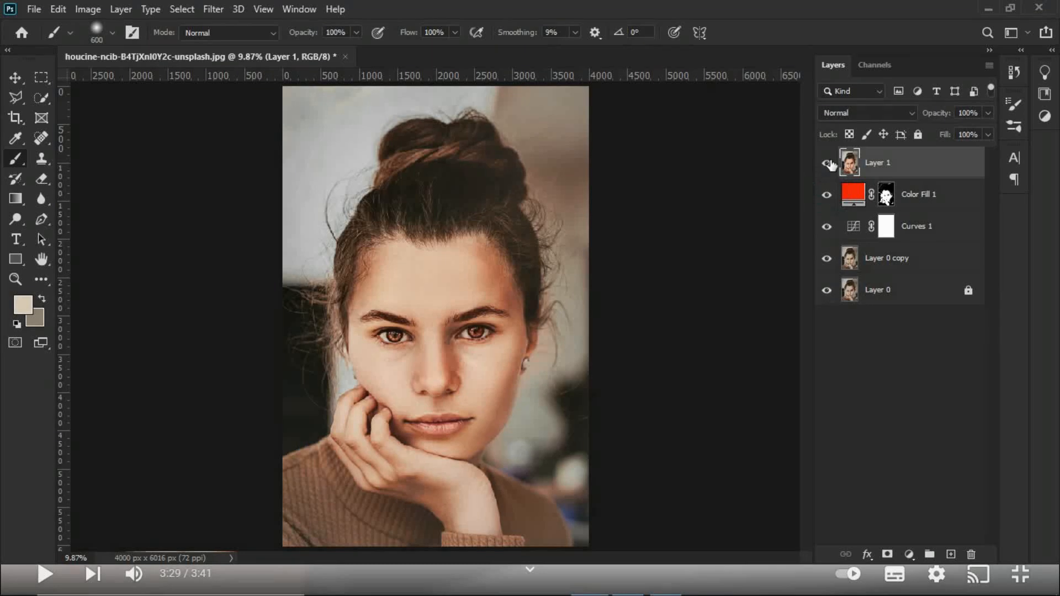
Step: Hide Color Fill 1, Curves 1 and Layer 0 copy, and toggle Layer 1 to compare the result with the original
left_click(913, 204)
left_click_drag(826, 196, 826, 254)
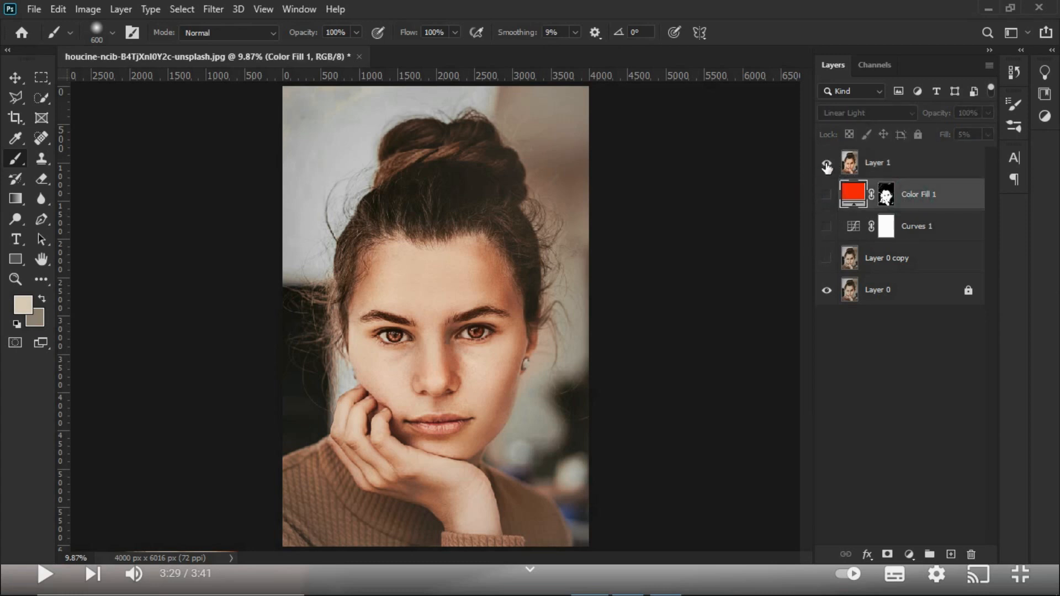
left_click(827, 165)
left_click(827, 165)
left_click(826, 164)
left_click(826, 165)
left_click(827, 164)
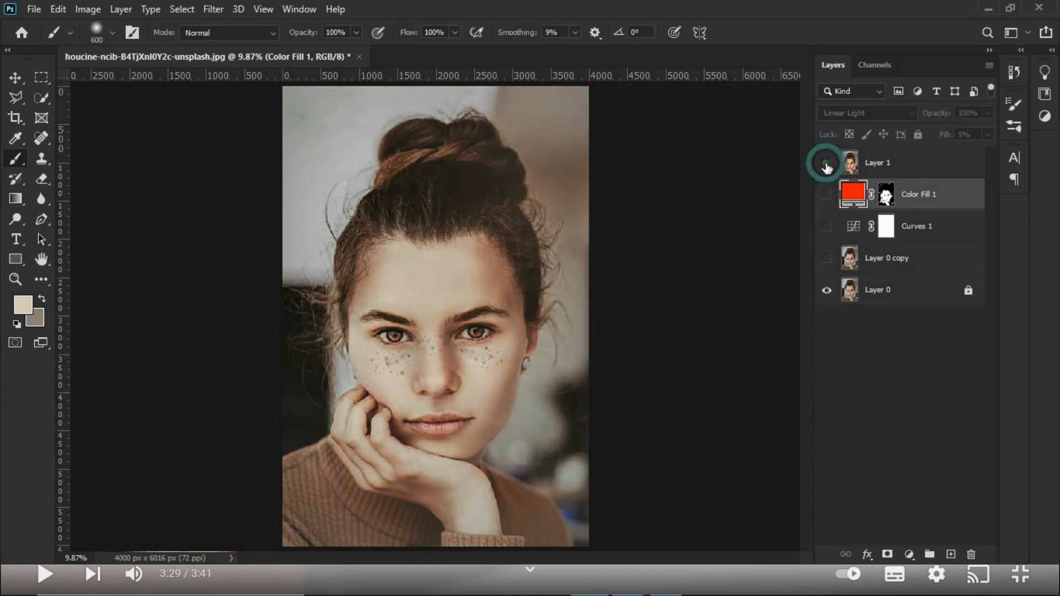